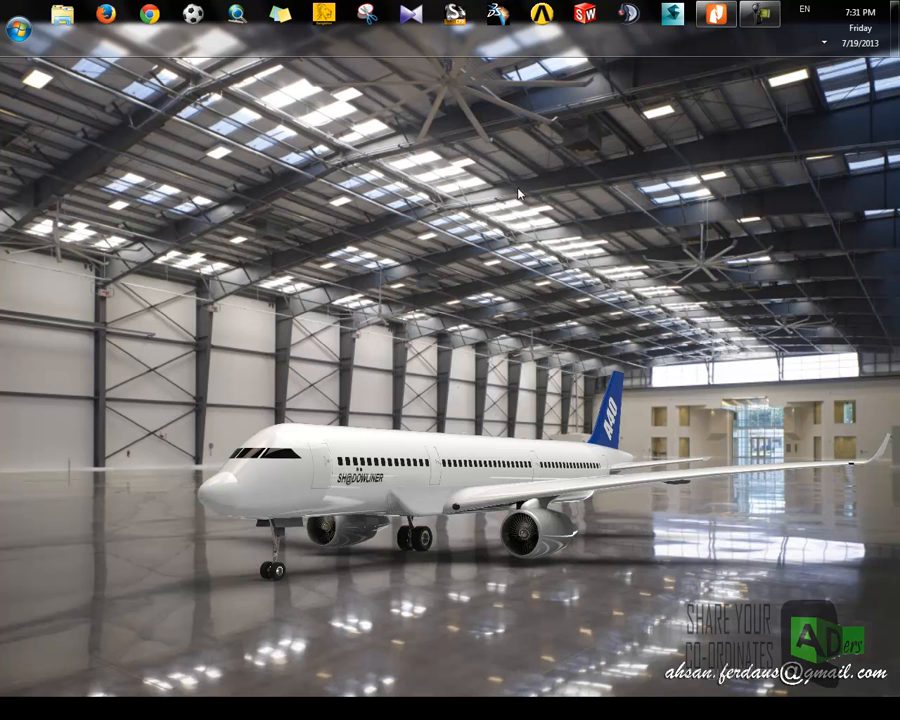
Launch ANSYS Workbench with a new, unsaved project.
{"action": "left_click", "coordinate": [542, 16]}
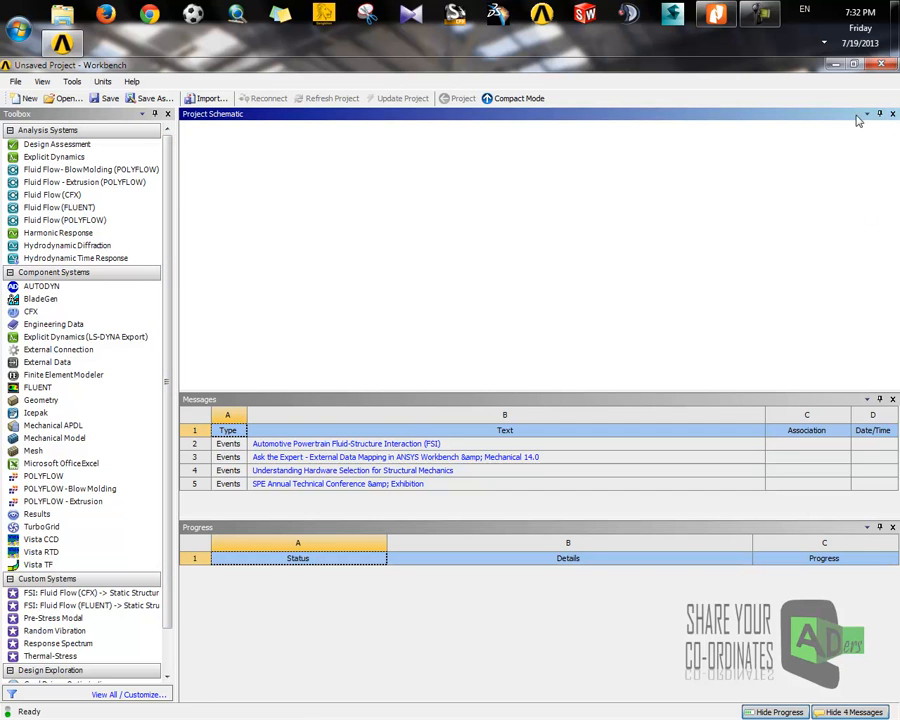
Close the Project Schematic pane and restore it to the workspace.
{"action": "left_click", "coordinate": [893, 114]}
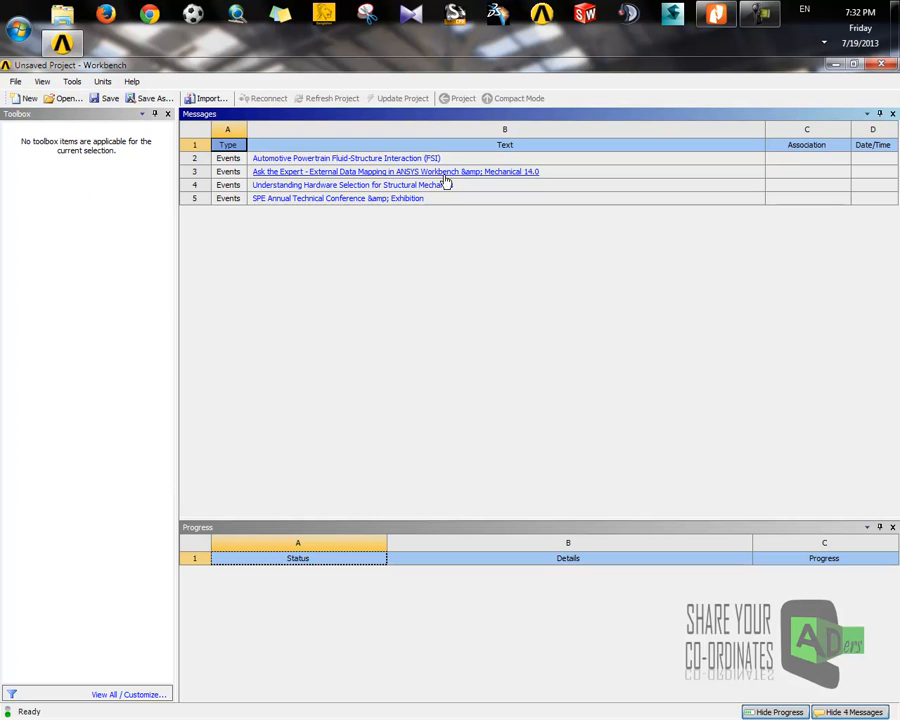
{"action": "left_click", "coordinate": [42, 163]}
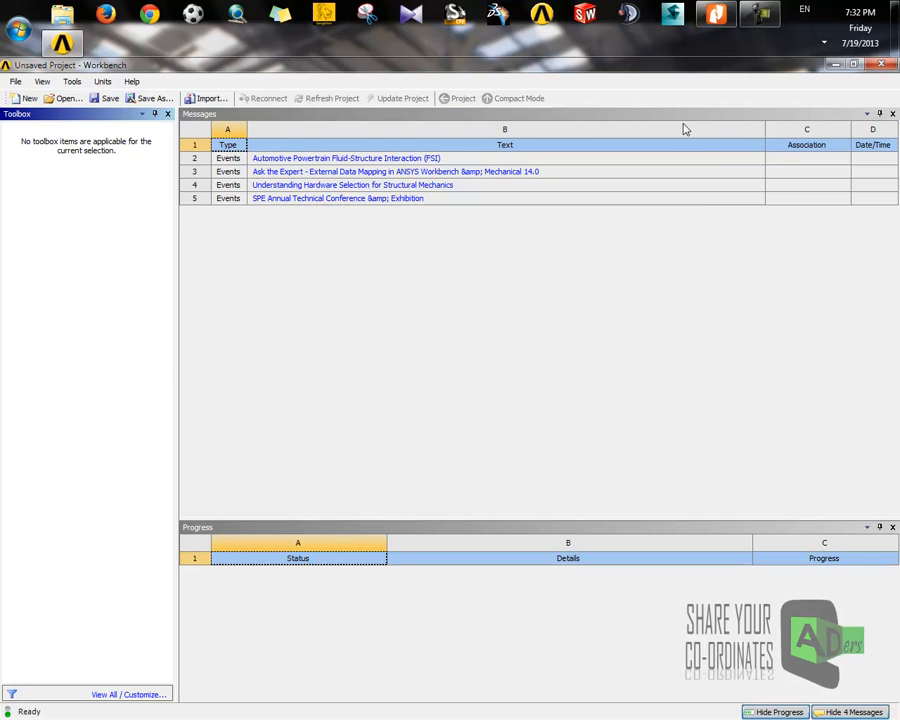
{"action": "left_click", "coordinate": [73, 84]}
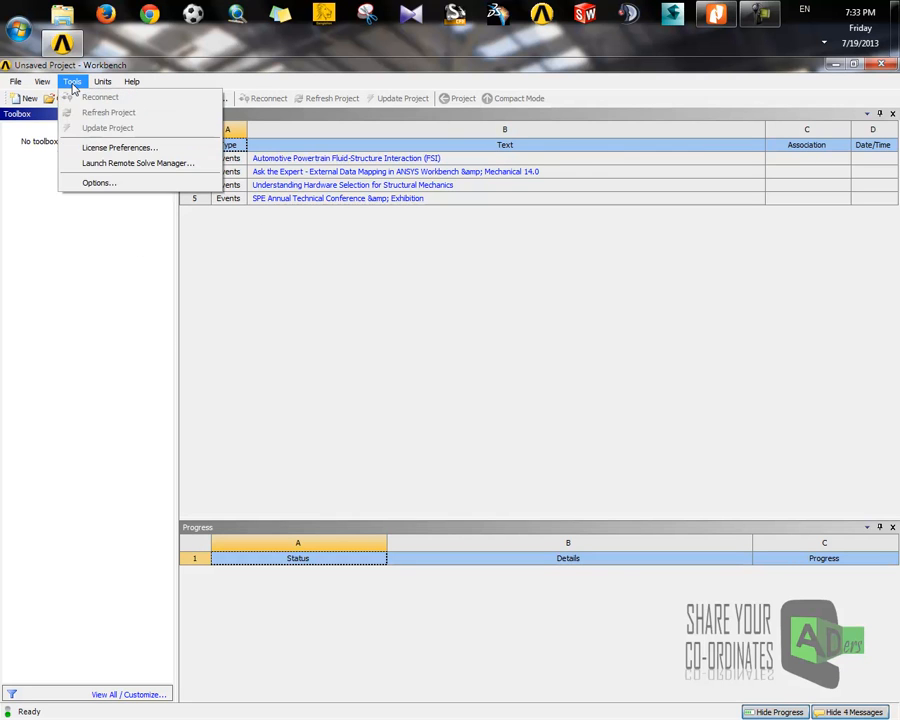
{"action": "mouse_move", "coordinate": [50, 87]}
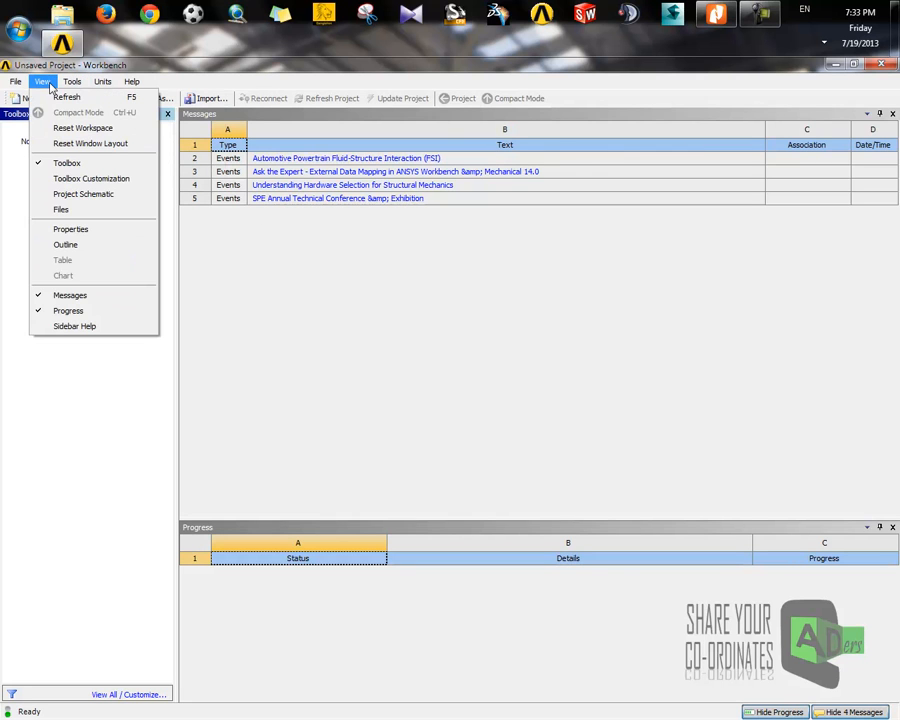
{"action": "left_click", "coordinate": [73, 200]}
Show the Files pane and place it over the lower part of the Progress pane.
{"action": "left_click", "coordinate": [42, 81]}
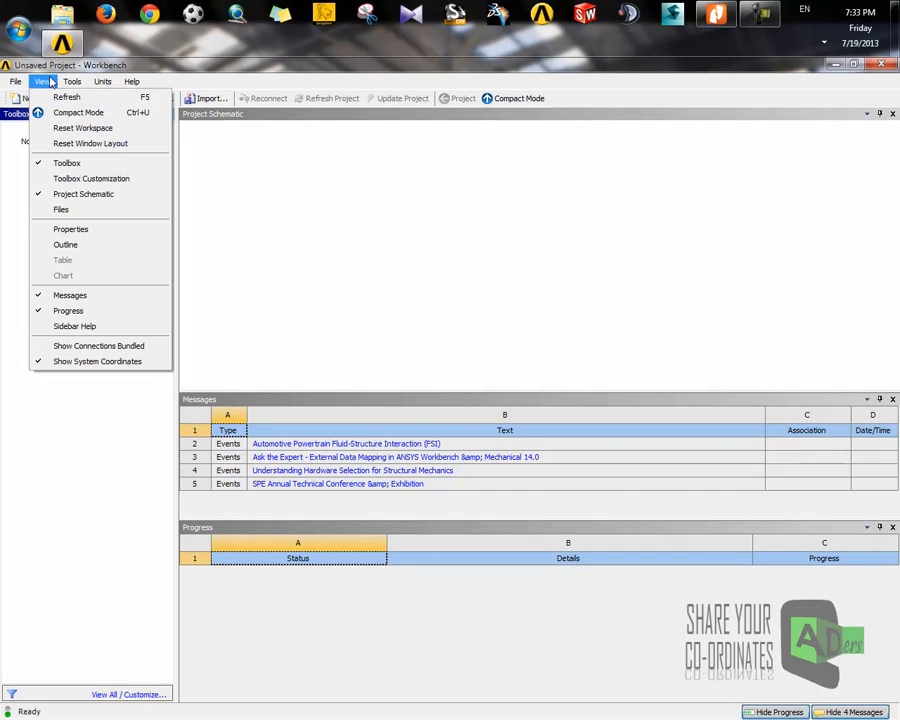
{"action": "left_click", "coordinate": [64, 211]}
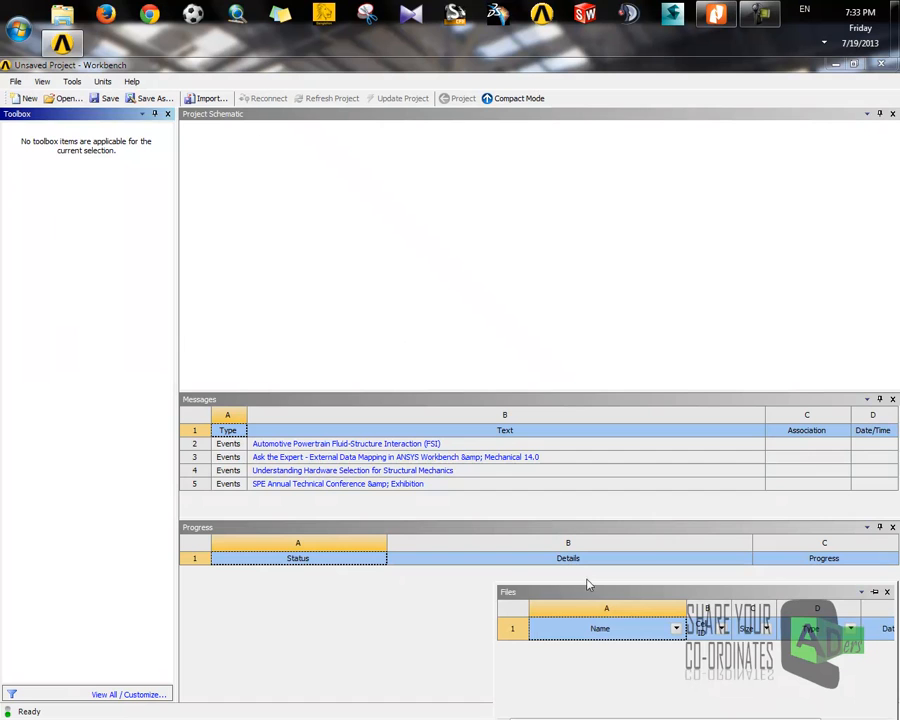
{"action": "left_click_drag", "start_coordinate": [578, 598], "coordinate": [297, 653]}
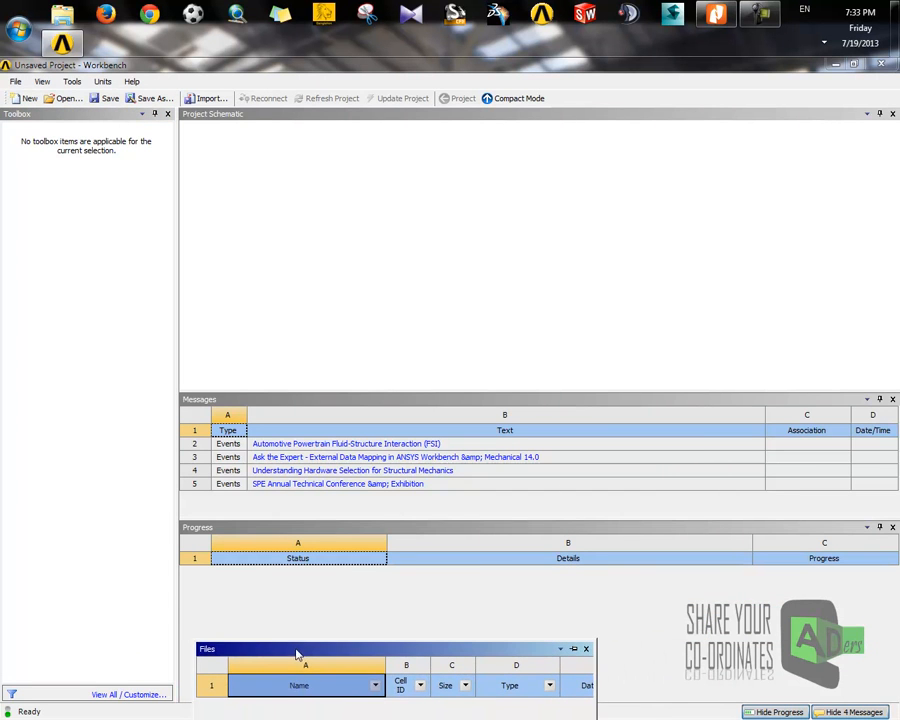
Display the Toolbox Customization pane alongside the toolbox.
{"action": "left_click", "coordinate": [72, 81]}
{"action": "mouse_move", "coordinate": [56, 88]}
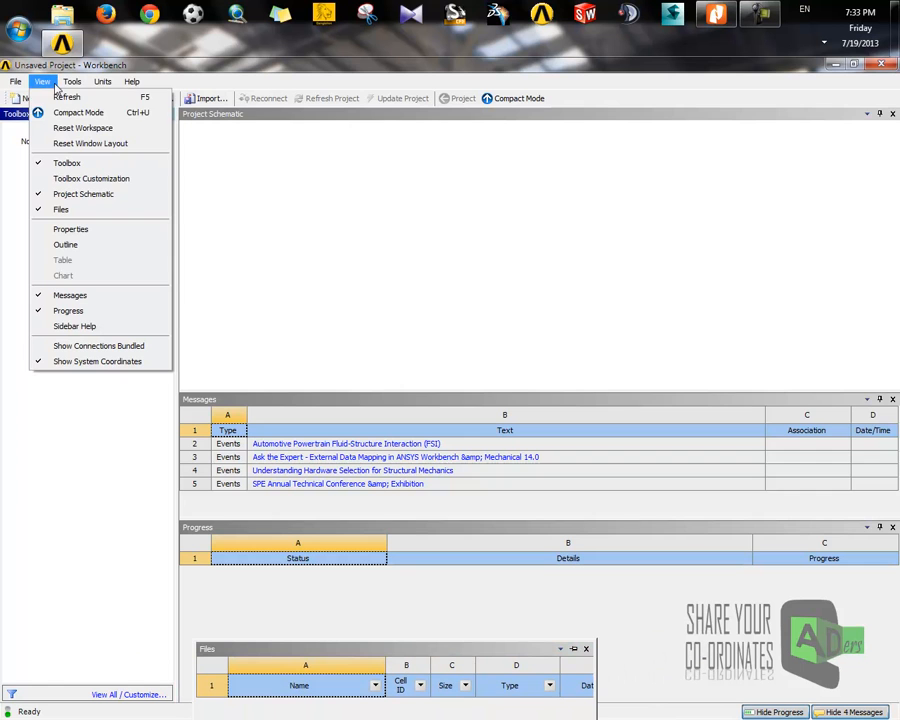
{"action": "left_click", "coordinate": [68, 183]}
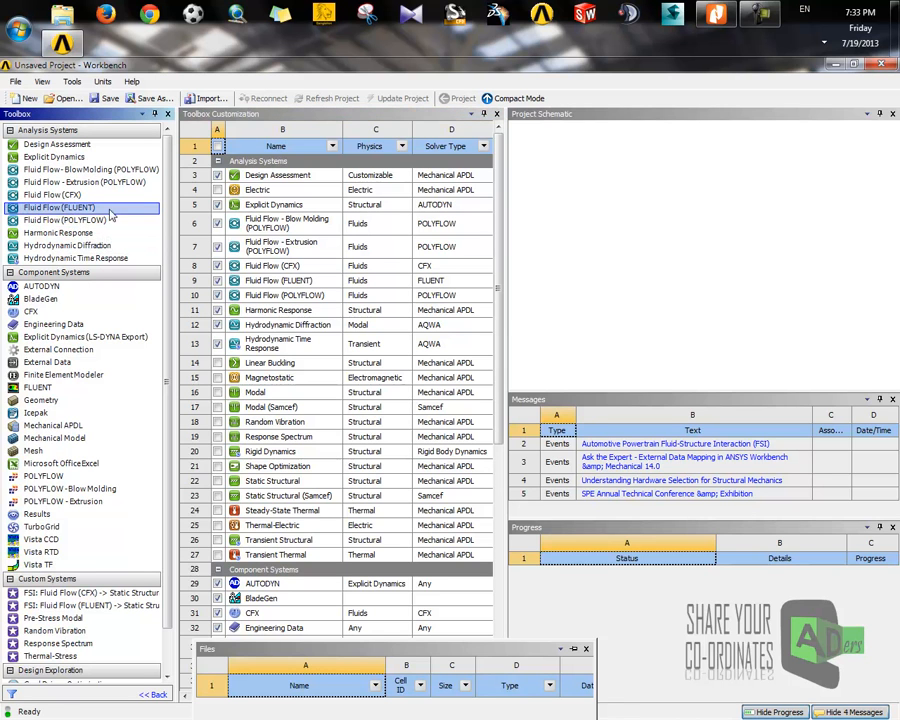
Point out the Fluid Flow (FLUENT) and Fluid Flow (CFX) analysis systems in the toolbox.
{"action": "left_click_drag", "start_coordinate": [33, 213], "coordinate": [77, 211]}
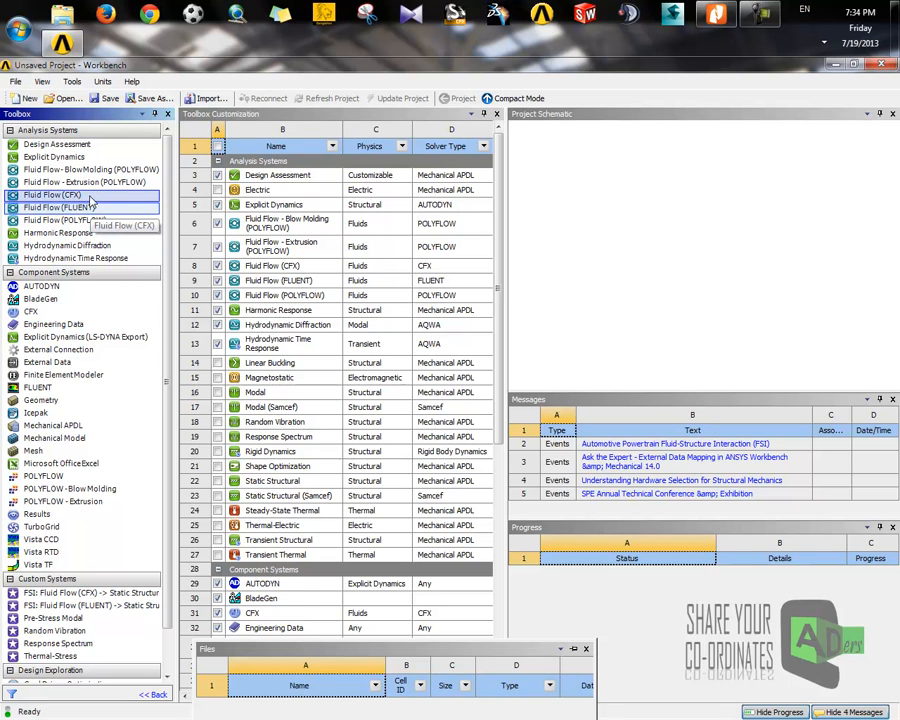
{"action": "left_click", "coordinate": [90, 200]}
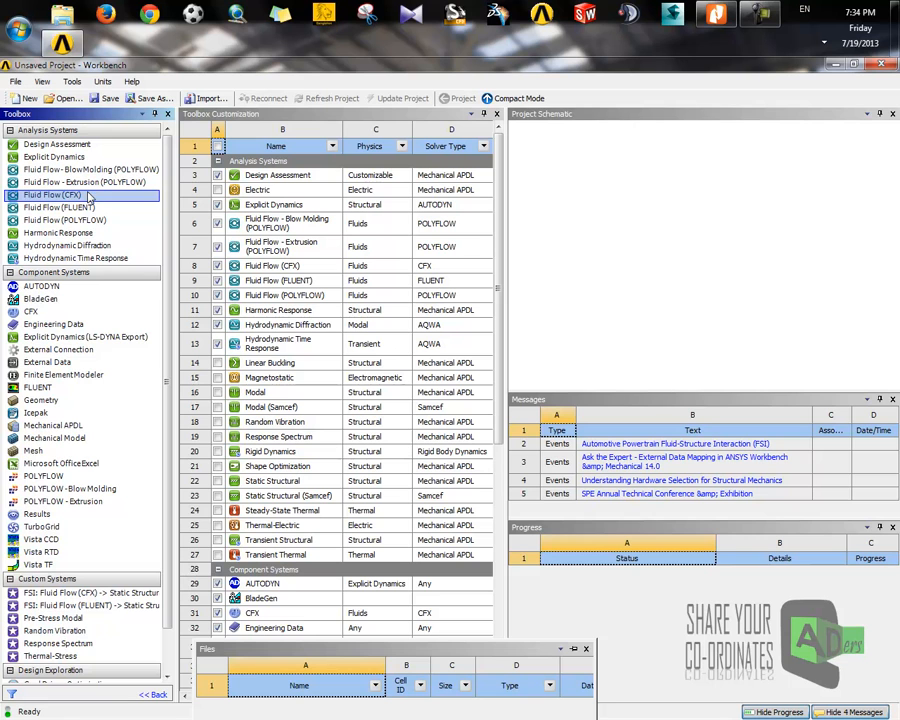
{"action": "left_click", "coordinate": [87, 196]}
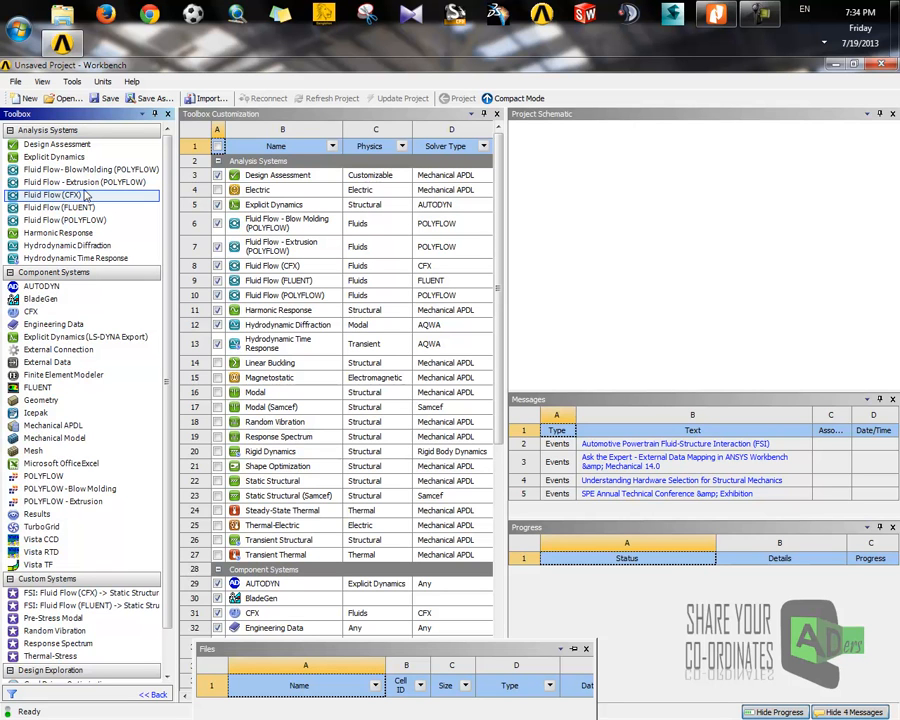
{"action": "left_click", "coordinate": [94, 196]}
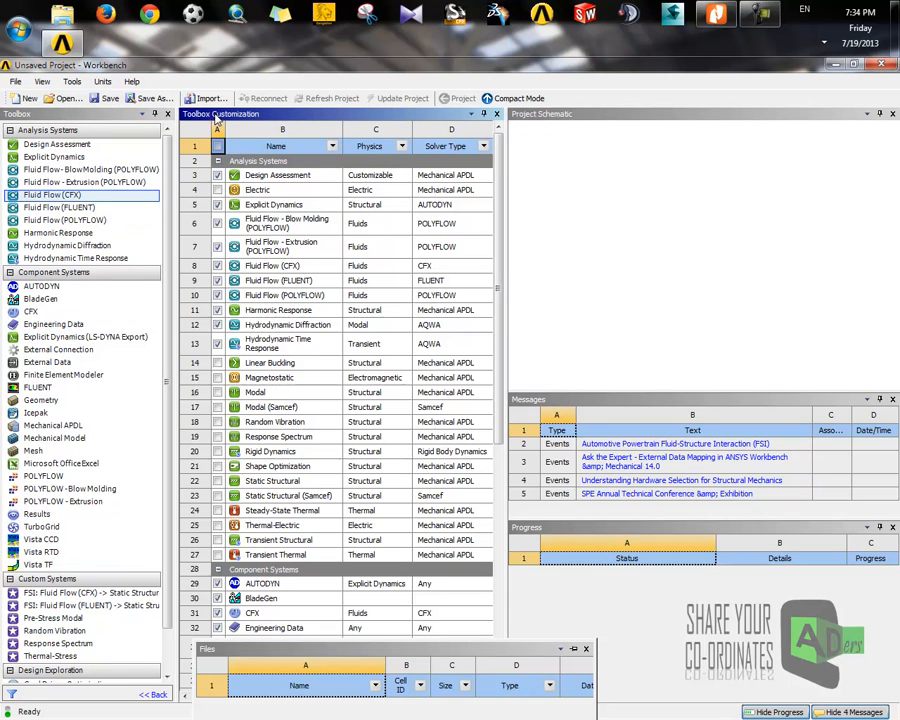
Hide the Fluid Flow Blow Molding, Extrusion, CFX, FLUENT and POLYFLOW analysis systems from the toolbox.
{"action": "left_click", "coordinate": [217, 224]}
{"action": "left_click", "coordinate": [218, 247]}
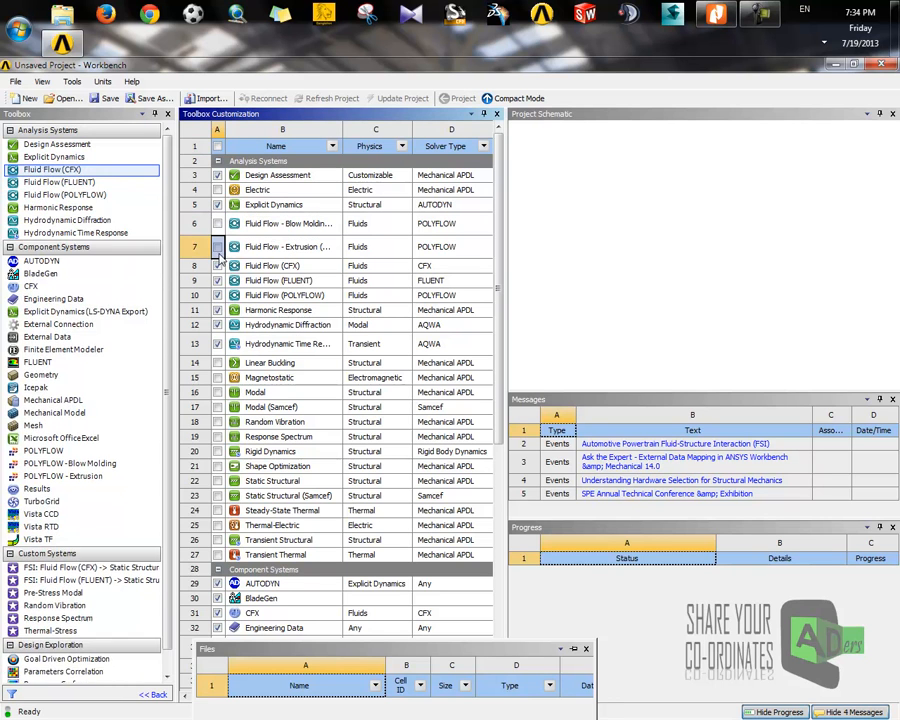
{"action": "left_click", "coordinate": [217, 265]}
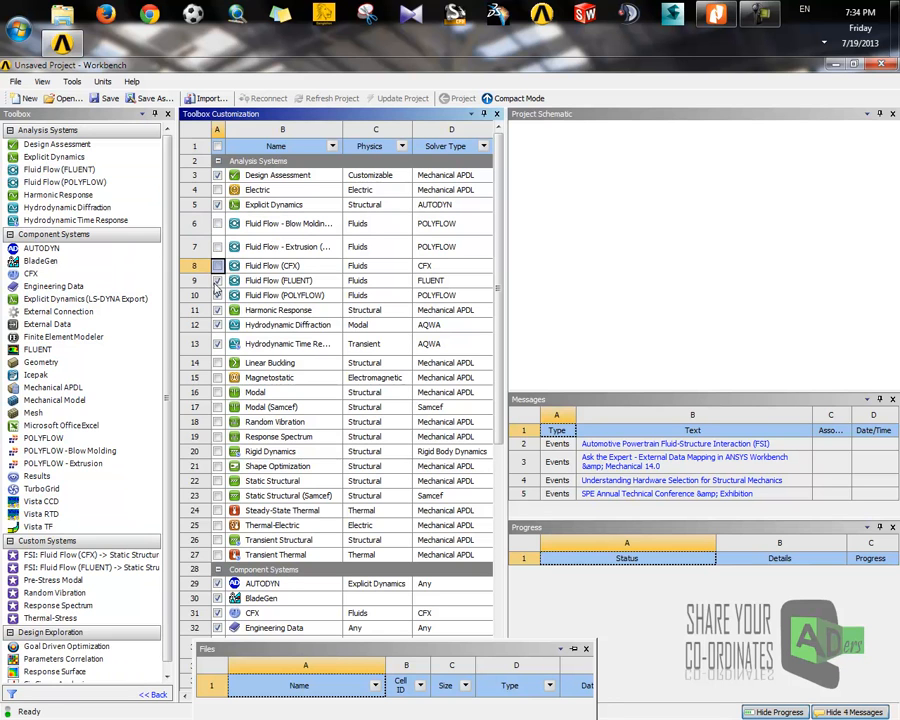
{"action": "left_click", "coordinate": [217, 281]}
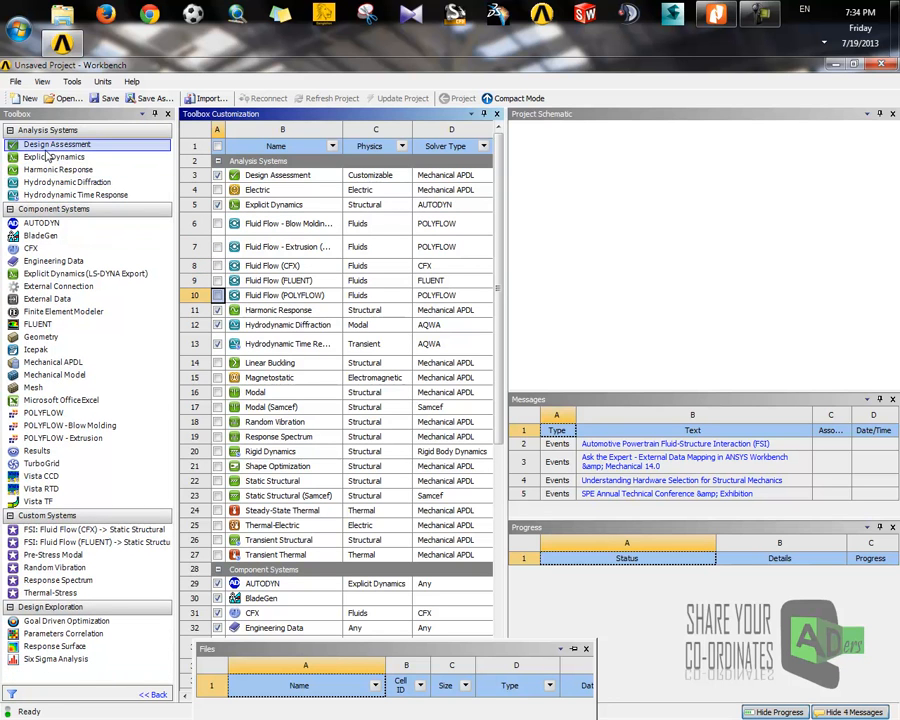
Turn the FLUENT, CFX, Extrusion, Blow Molding and Electric systems on in the toolbox customization, and enable every remaining system as well.
{"action": "left_click", "coordinate": [217, 280]}
{"action": "left_click", "coordinate": [217, 265]}
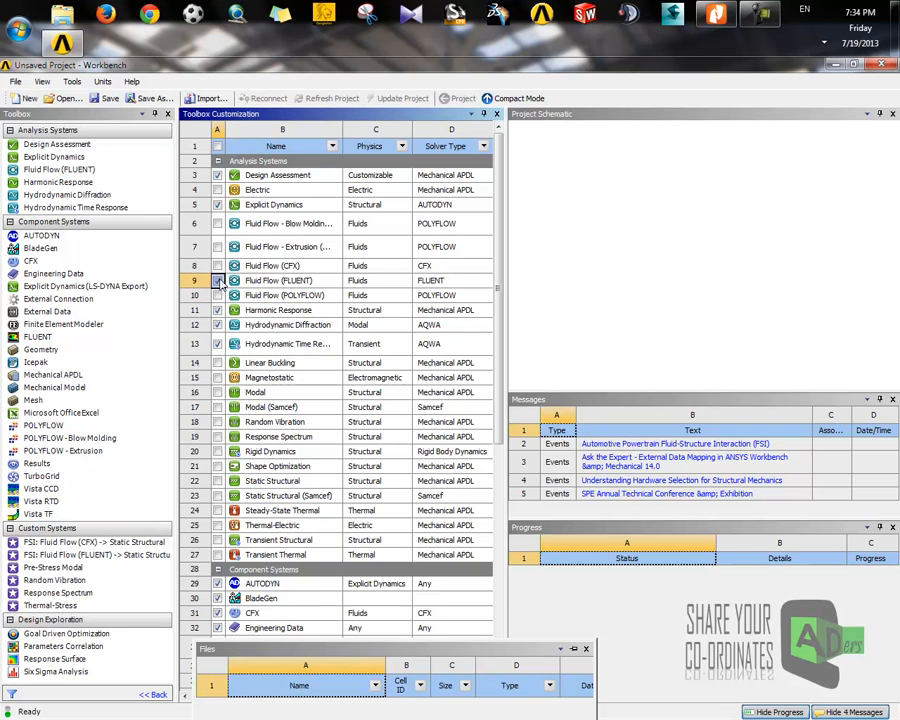
{"action": "left_click", "coordinate": [217, 246]}
{"action": "left_click", "coordinate": [217, 223]}
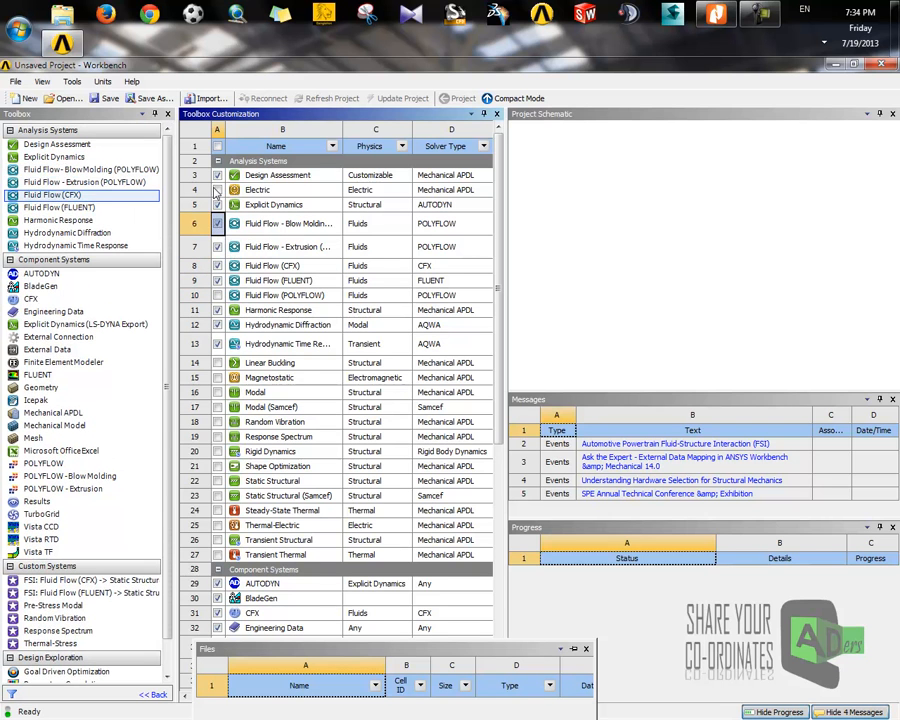
{"action": "left_click", "coordinate": [217, 189]}
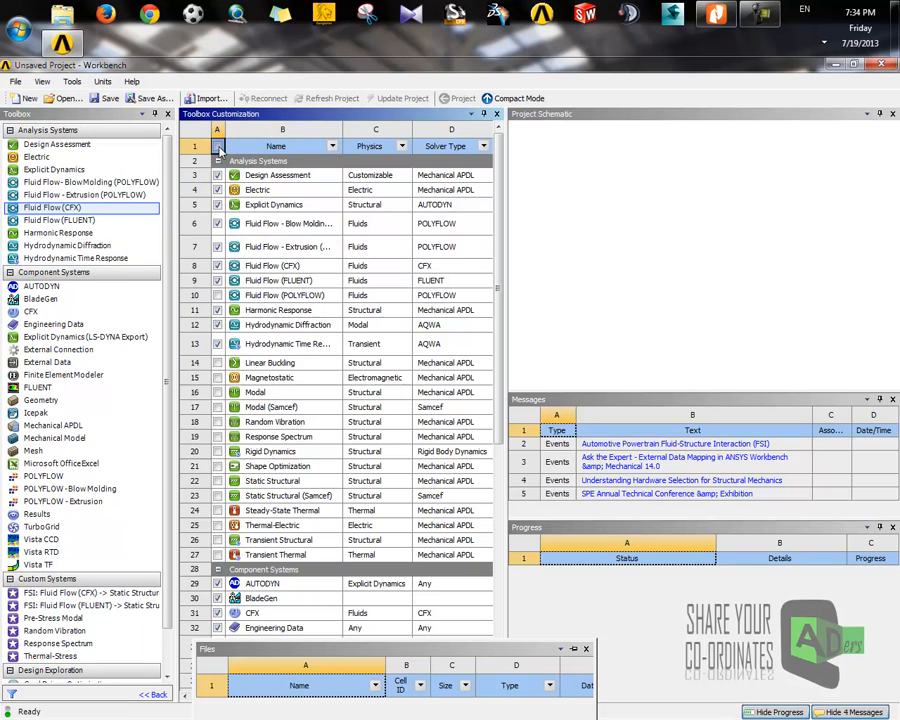
{"action": "left_click", "coordinate": [217, 146]}
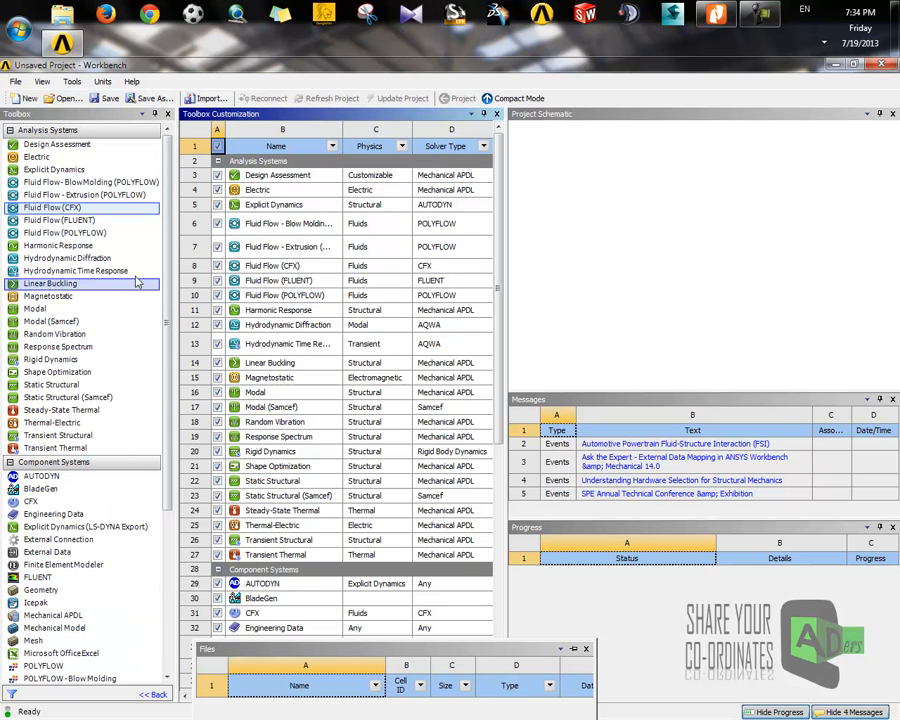
Look through the toolbox's analysis systems, including Modal, the Fluid Flow variants and the thermal systems, down to the start of Component Systems.
{"action": "left_click", "coordinate": [108, 311]}
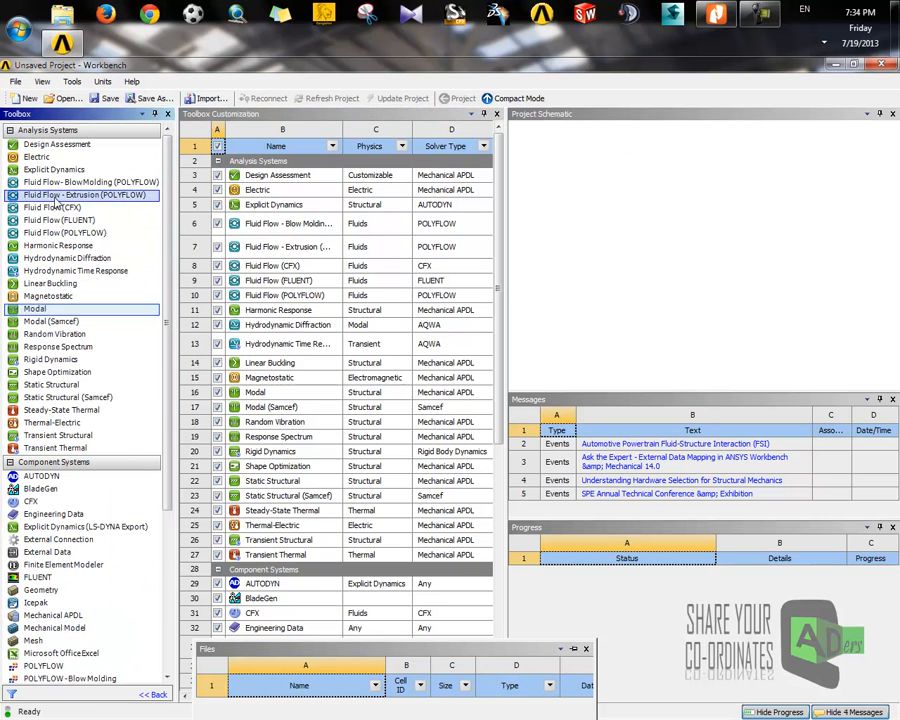
{"action": "scroll", "coordinate": [50, 190], "scroll_direction": "down", "scroll_amount": 2}
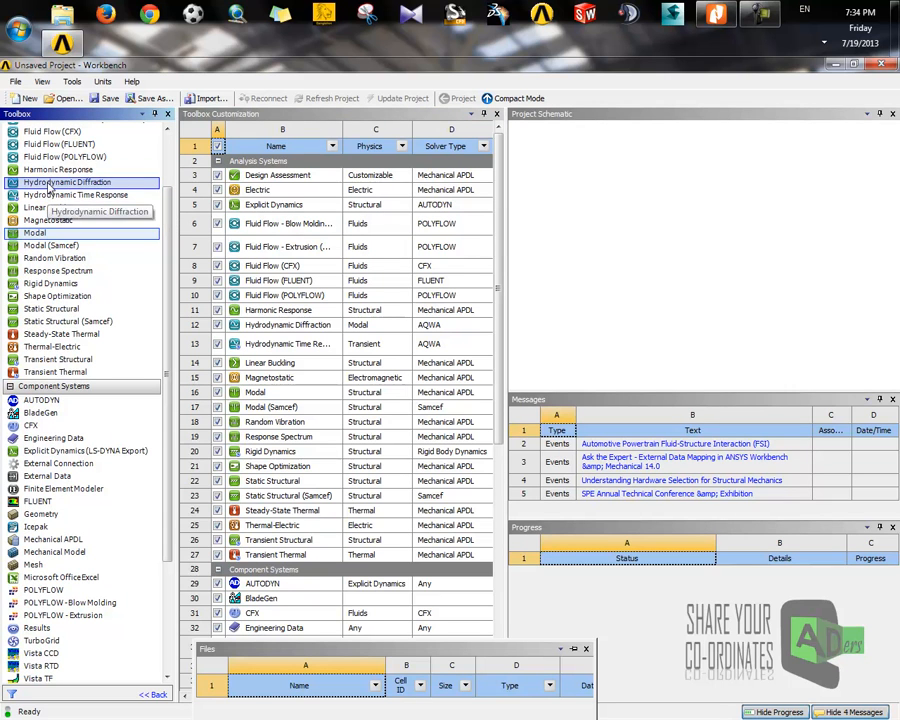
{"action": "left_click", "coordinate": [44, 158]}
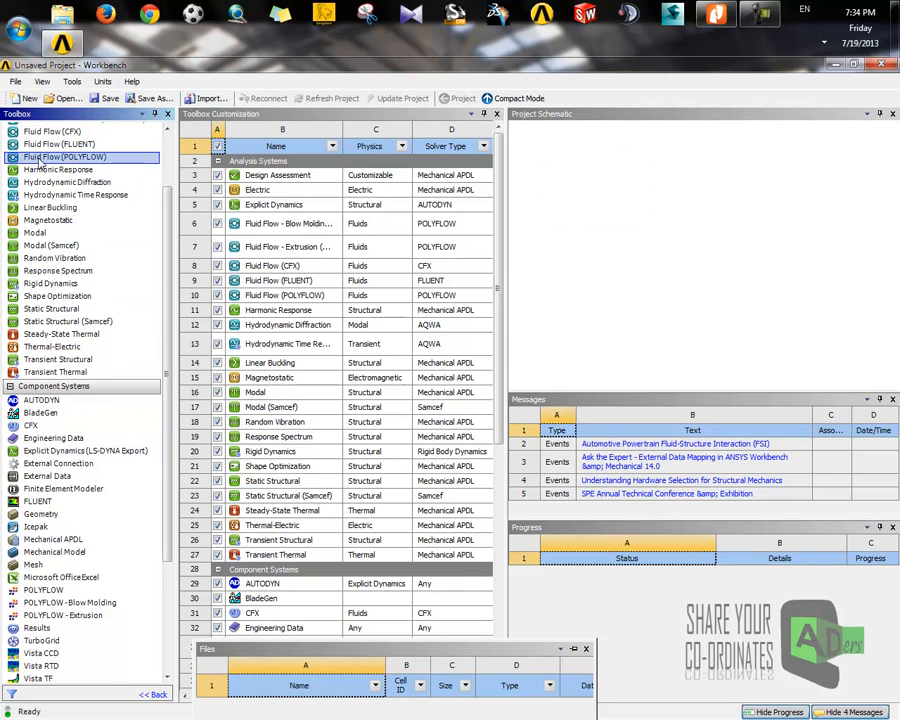
{"action": "scroll", "coordinate": [35, 165], "scroll_direction": "up", "scroll_amount": 3}
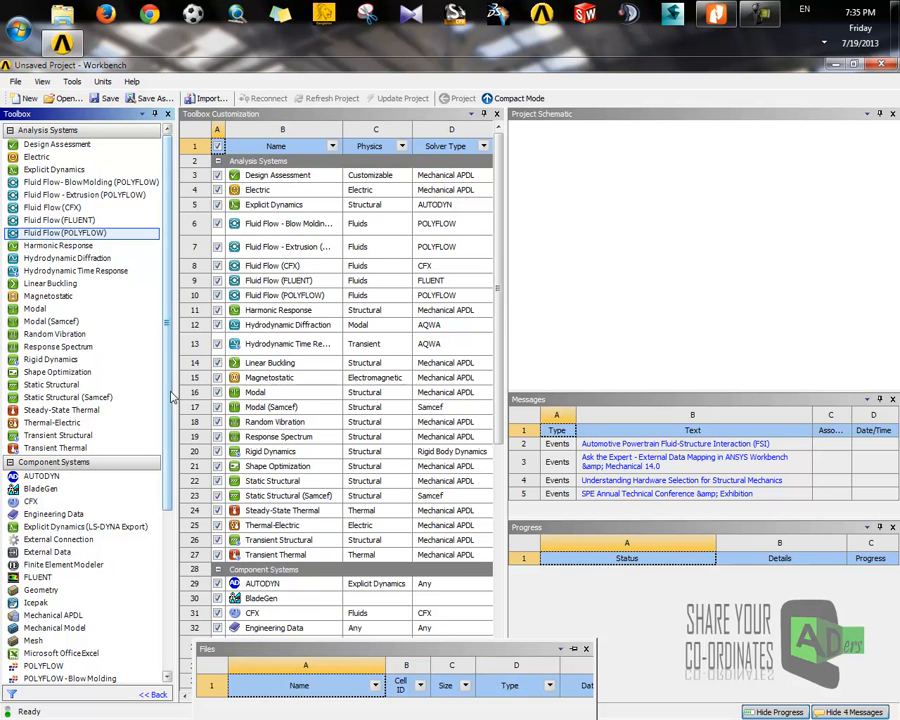
{"action": "scroll", "coordinate": [60, 300], "scroll_direction": "down", "scroll_amount": 1}
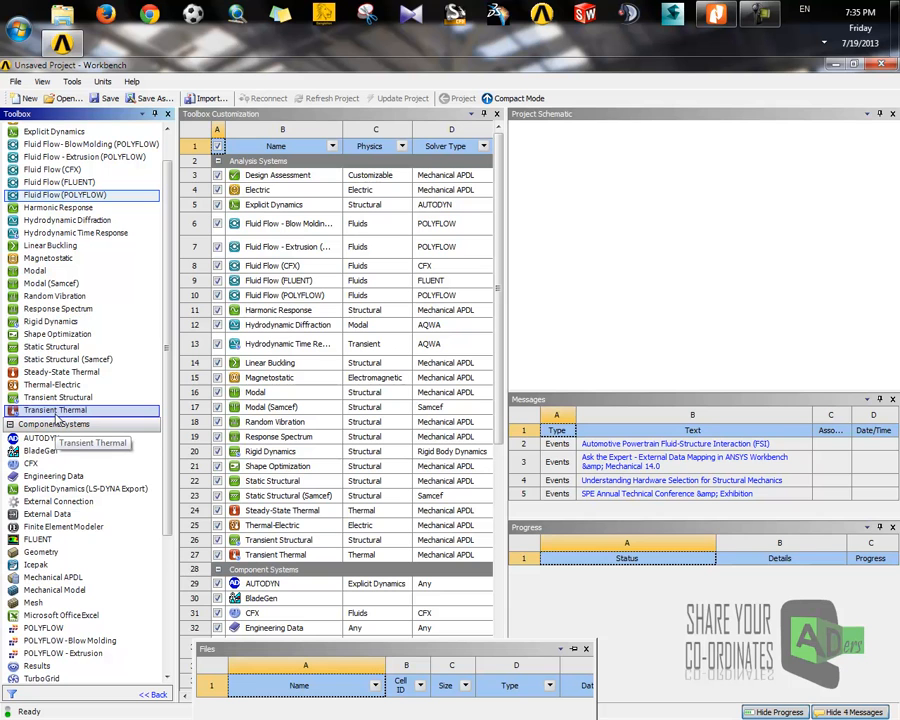
{"action": "scroll", "coordinate": [45, 408], "scroll_direction": "down", "scroll_amount": 1}
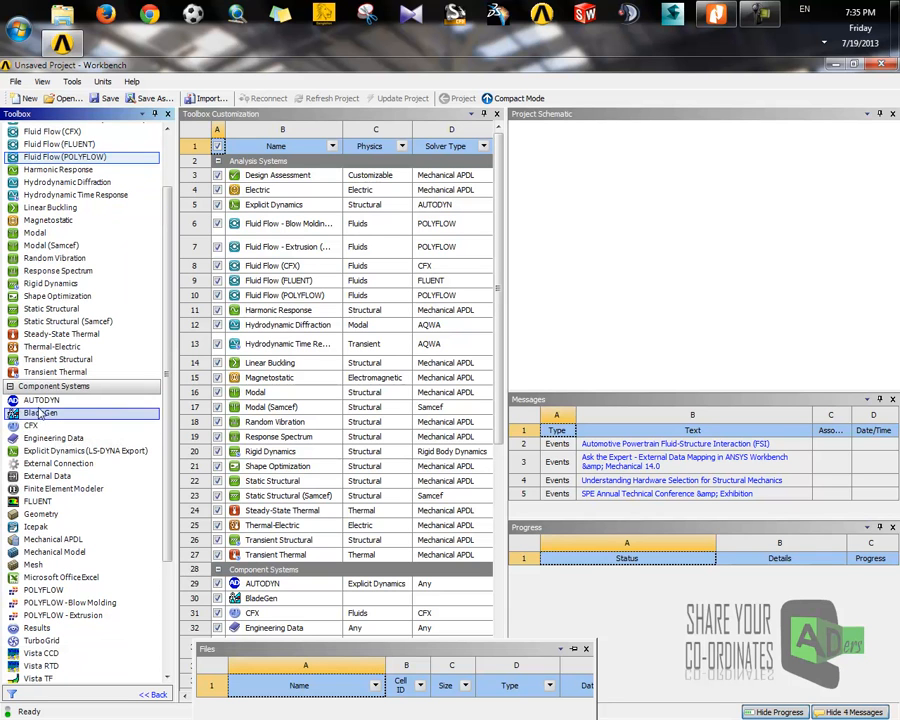
{"action": "scroll", "coordinate": [60, 400], "scroll_direction": "down", "scroll_amount": 2}
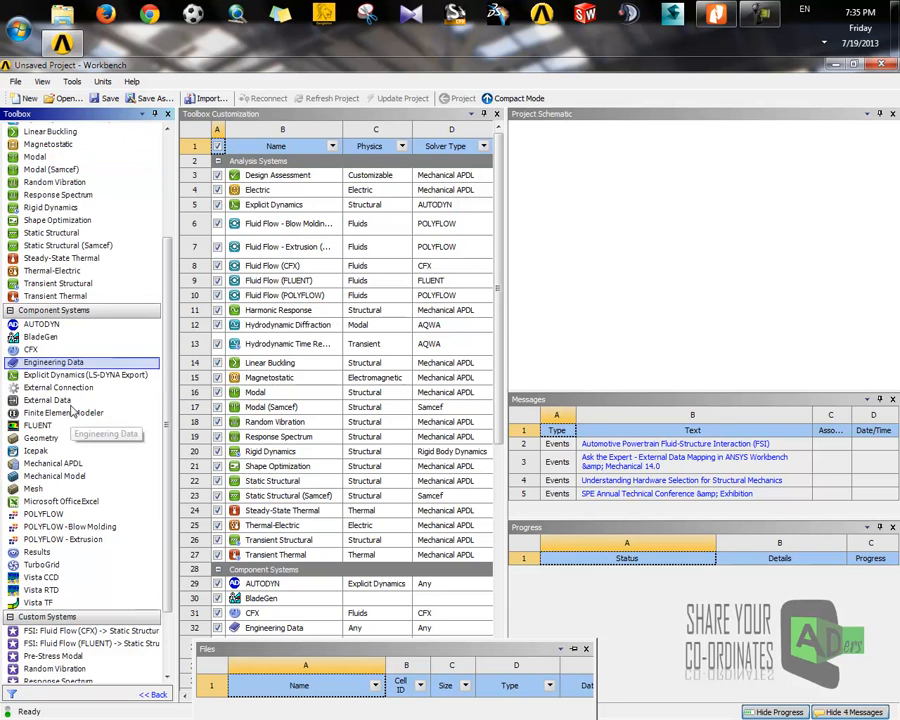
{"action": "left_click", "coordinate": [48, 373]}
{"action": "scroll", "coordinate": [48, 373], "scroll_direction": "up", "scroll_amount": 2}
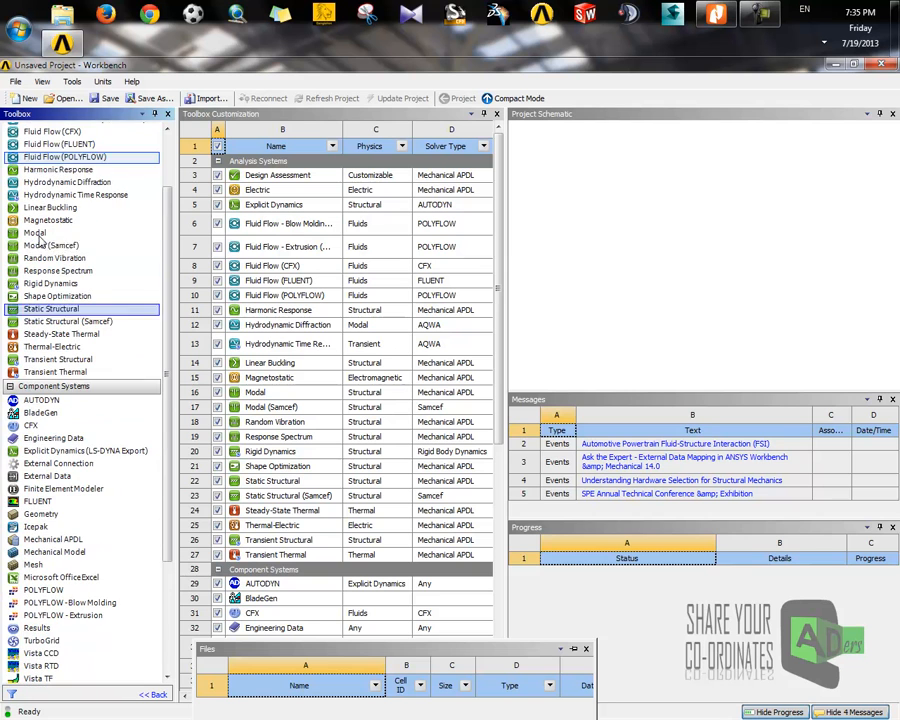
{"action": "left_click", "coordinate": [58, 149]}
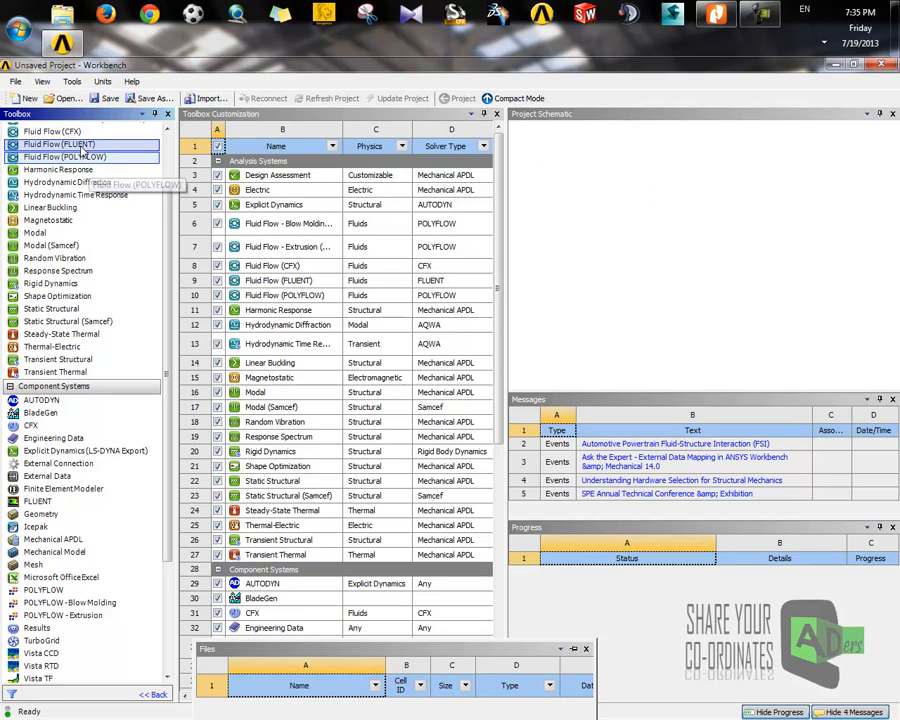
Examine the component systems such as CFX, FLUENT and Engineering Data, plus the custom systems and Design Exploration entries in the toolbox.
{"action": "scroll", "coordinate": [90, 231], "scroll_direction": "down", "scroll_amount": 1}
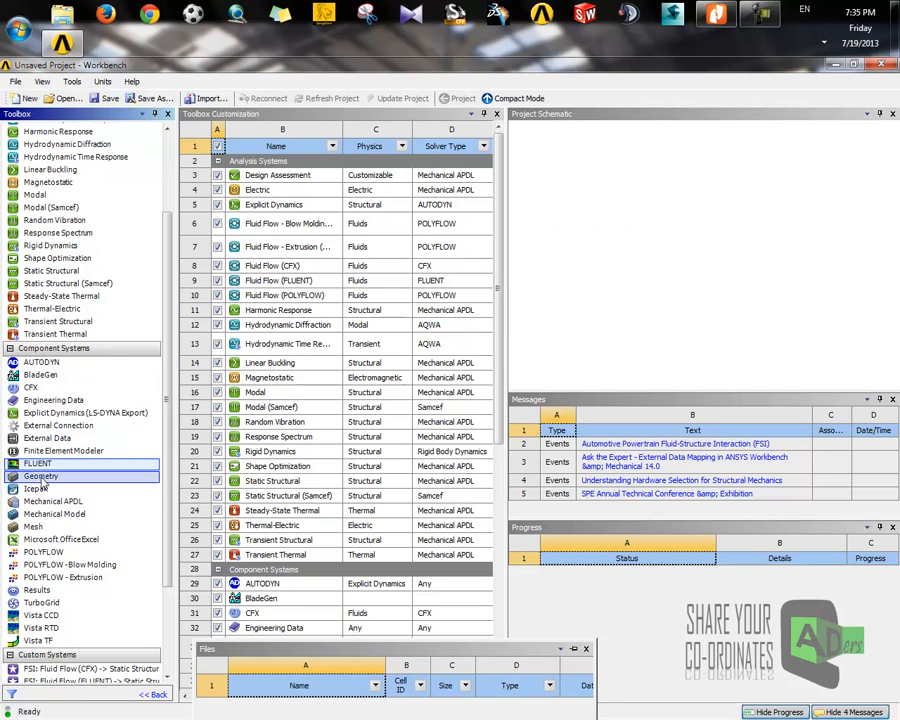
{"action": "left_click_drag", "start_coordinate": [49, 577], "coordinate": [42, 400]}
{"action": "left_click", "coordinate": [36, 388]}
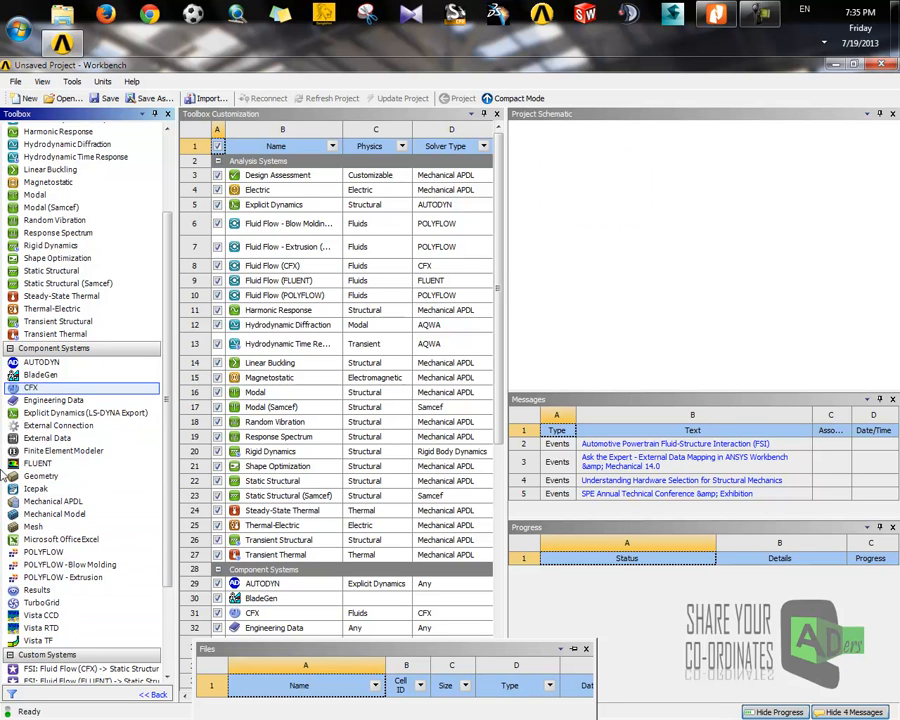
{"action": "scroll", "coordinate": [90, 525], "scroll_direction": "down", "scroll_amount": 1}
{"action": "scroll", "coordinate": [90, 520], "scroll_direction": "up", "scroll_amount": 4}
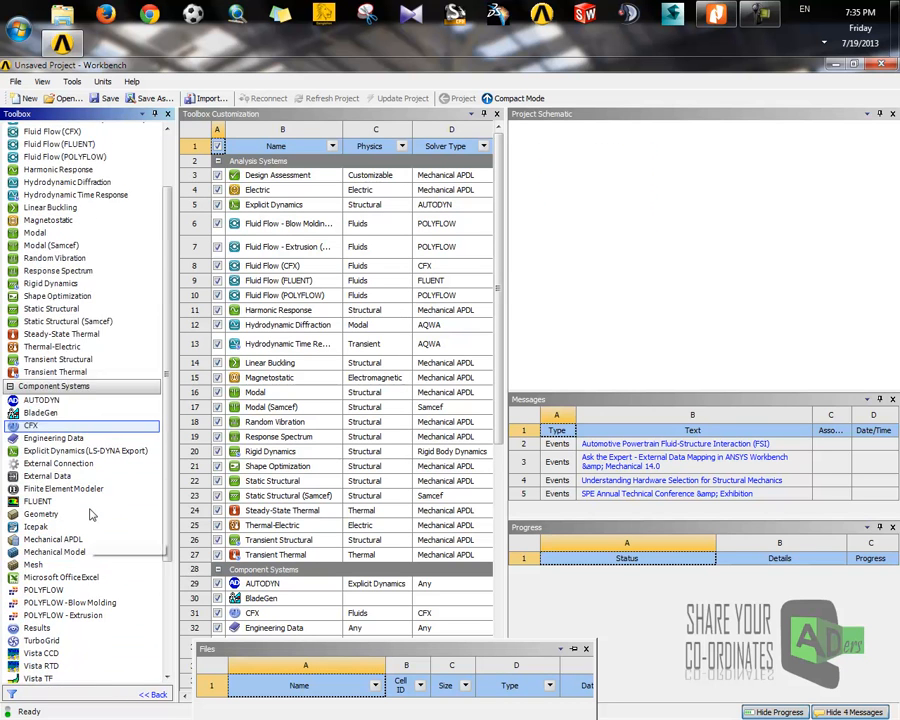
{"action": "scroll", "coordinate": [92, 470], "scroll_direction": "down", "scroll_amount": 2}
{"action": "left_click", "coordinate": [33, 440]}
{"action": "scroll", "coordinate": [70, 480], "scroll_direction": "down", "scroll_amount": 5}
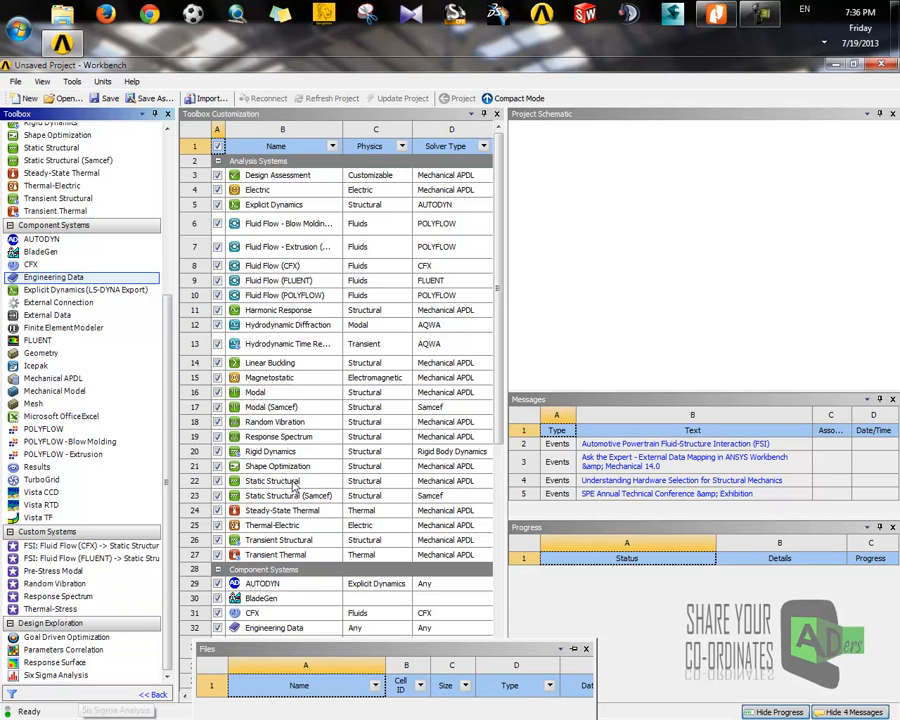
{"action": "scroll", "coordinate": [45, 265], "scroll_direction": "up", "scroll_amount": 6}
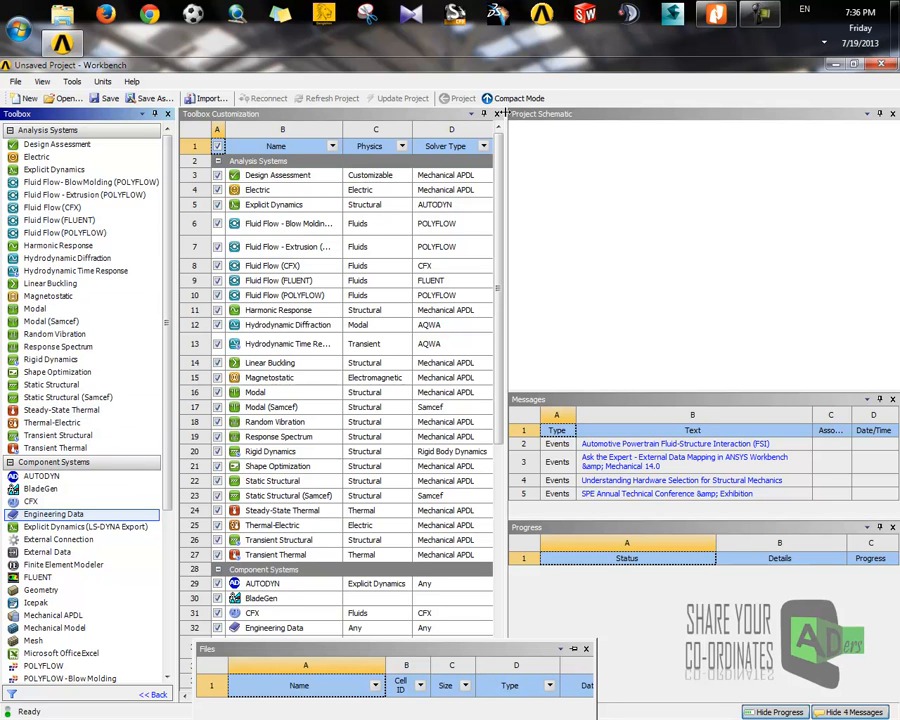
Close the Toolbox Customization pane.
{"action": "left_click", "coordinate": [221, 117]}
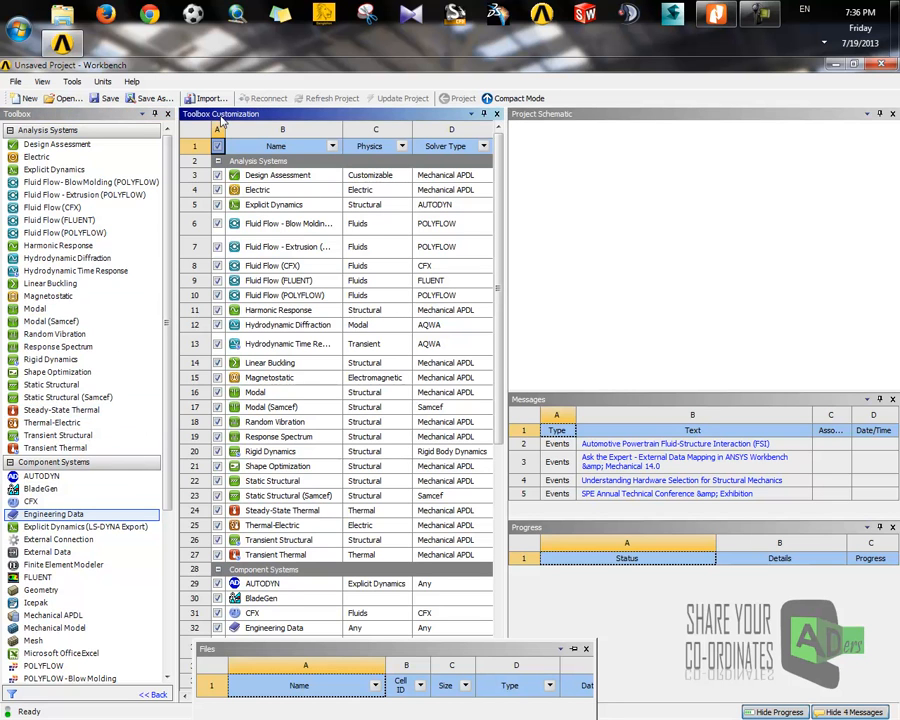
{"action": "left_click", "coordinate": [496, 113]}
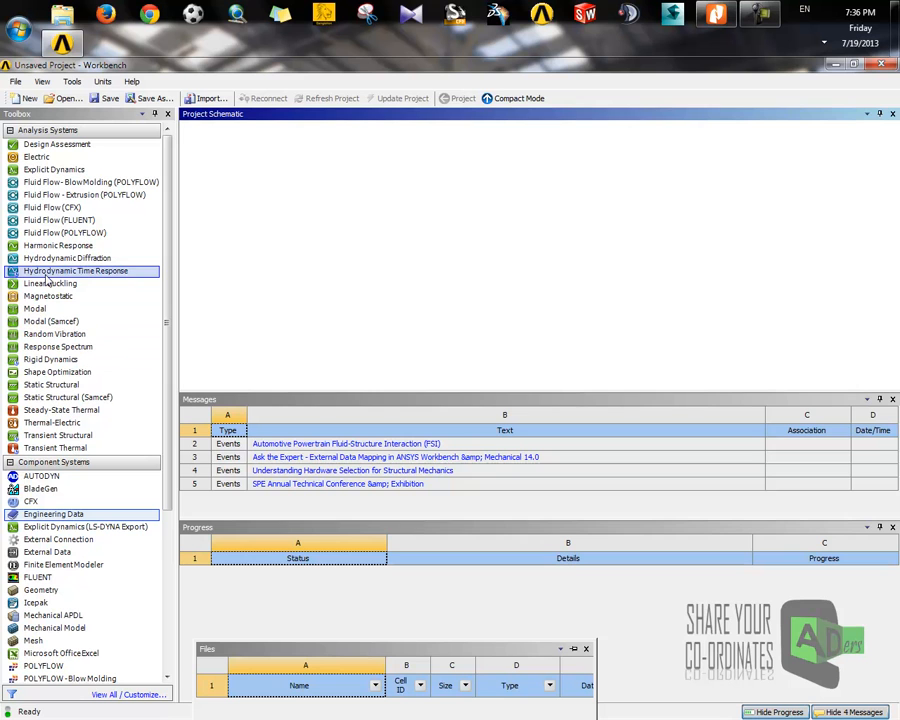
Add a standalone Fluid Flow (FLUENT) analysis system to the project schematic, keeping its default name.
{"action": "left_click", "coordinate": [34, 222]}
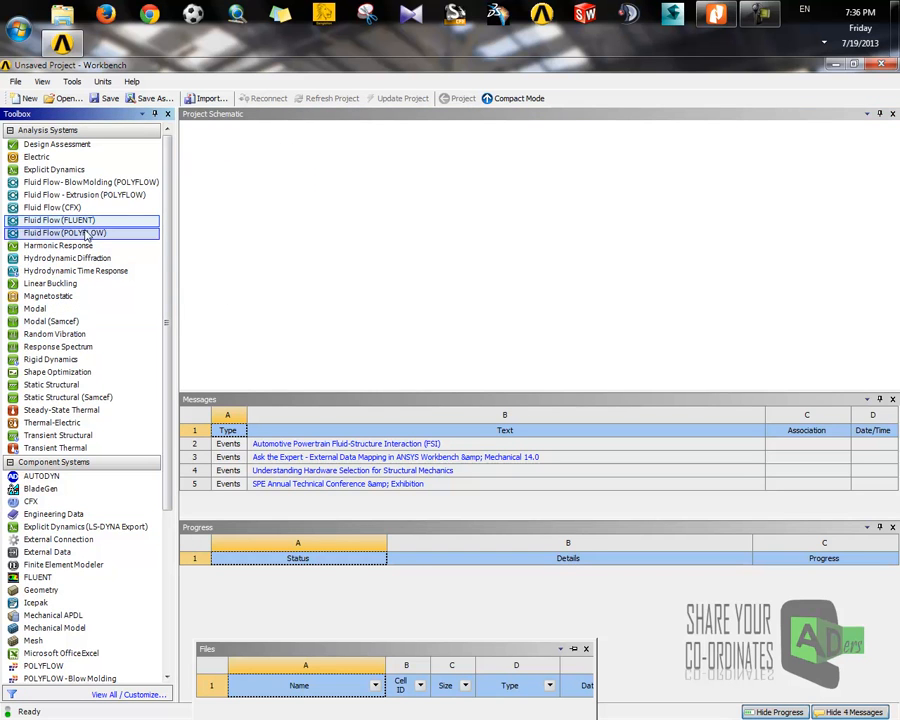
{"action": "left_click_drag", "start_coordinate": [42, 225], "coordinate": [258, 187]}
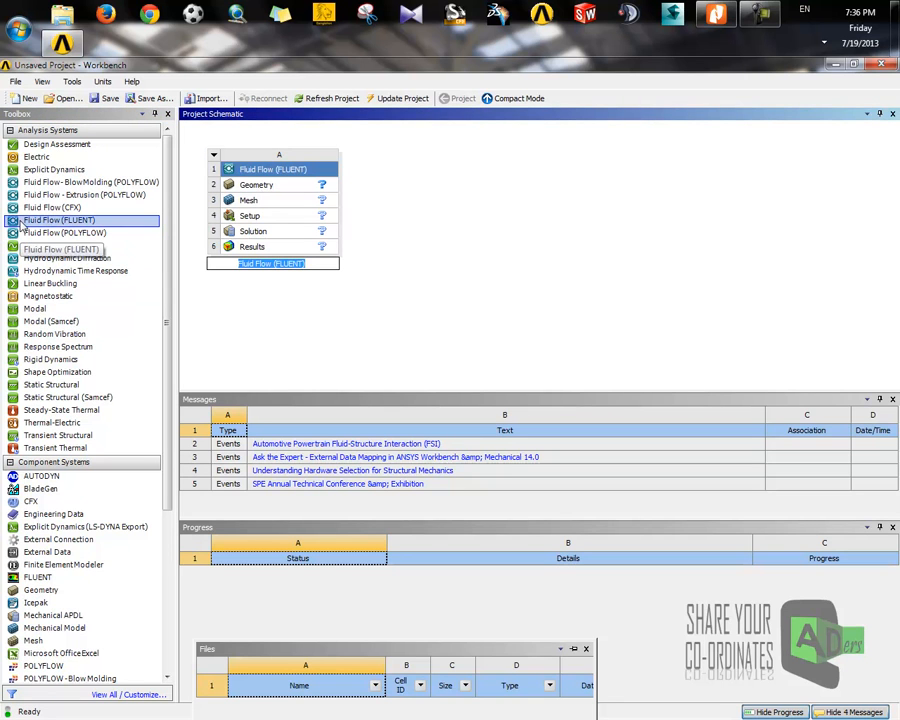
{"action": "left_click", "coordinate": [408, 309]}
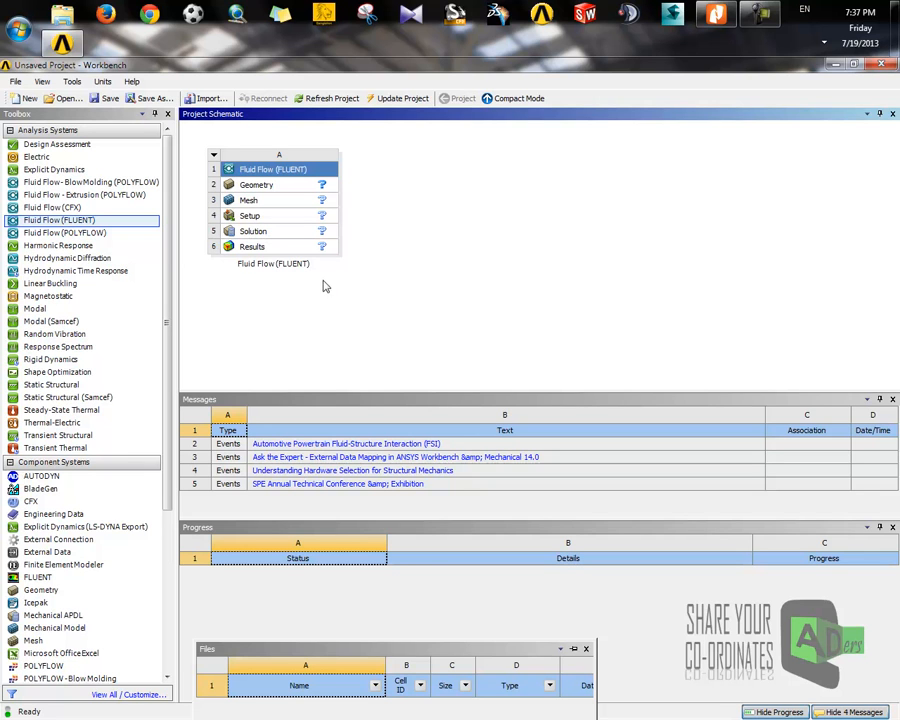
Look through the Geometry, Mesh, Setup, Solution and Results cells of the Fluid Flow (FLUENT) system.
{"action": "left_click", "coordinate": [264, 187]}
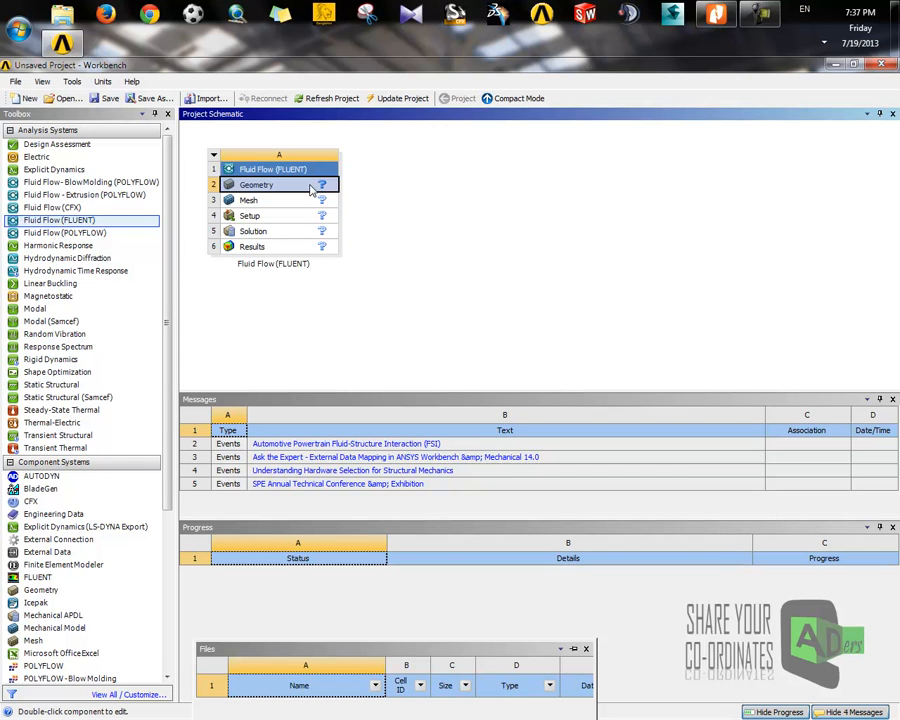
{"action": "left_click", "coordinate": [259, 207]}
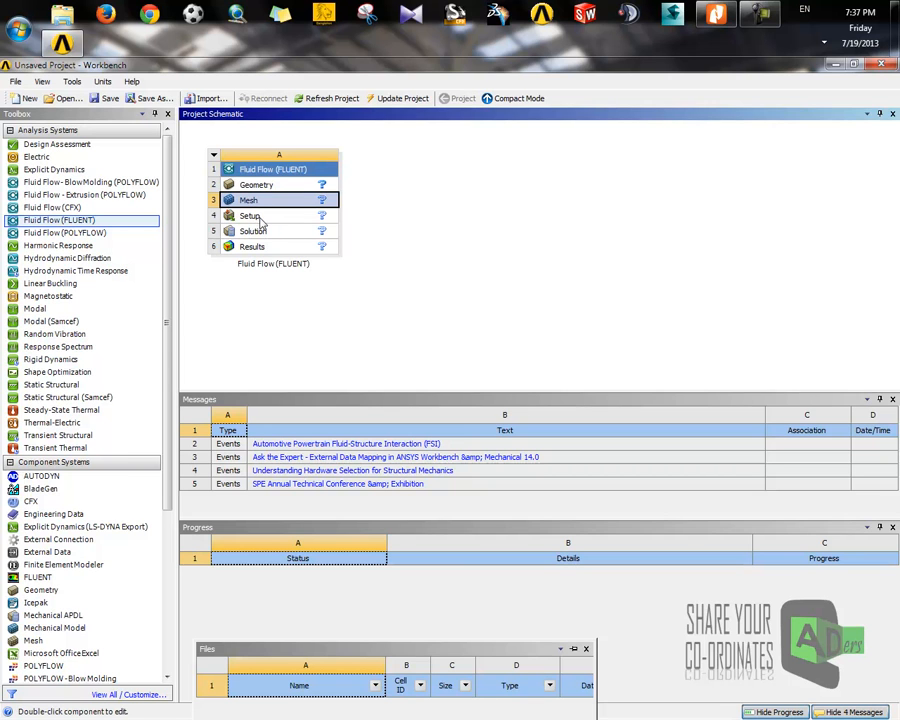
{"action": "left_click", "coordinate": [261, 220]}
{"action": "left_click", "coordinate": [264, 234]}
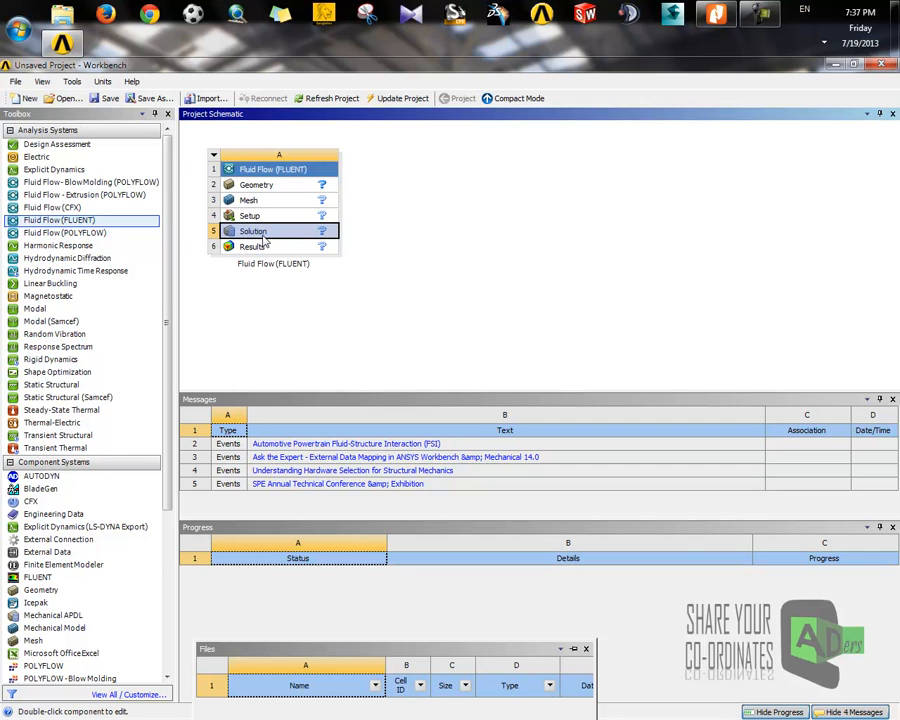
{"action": "left_click", "coordinate": [264, 250]}
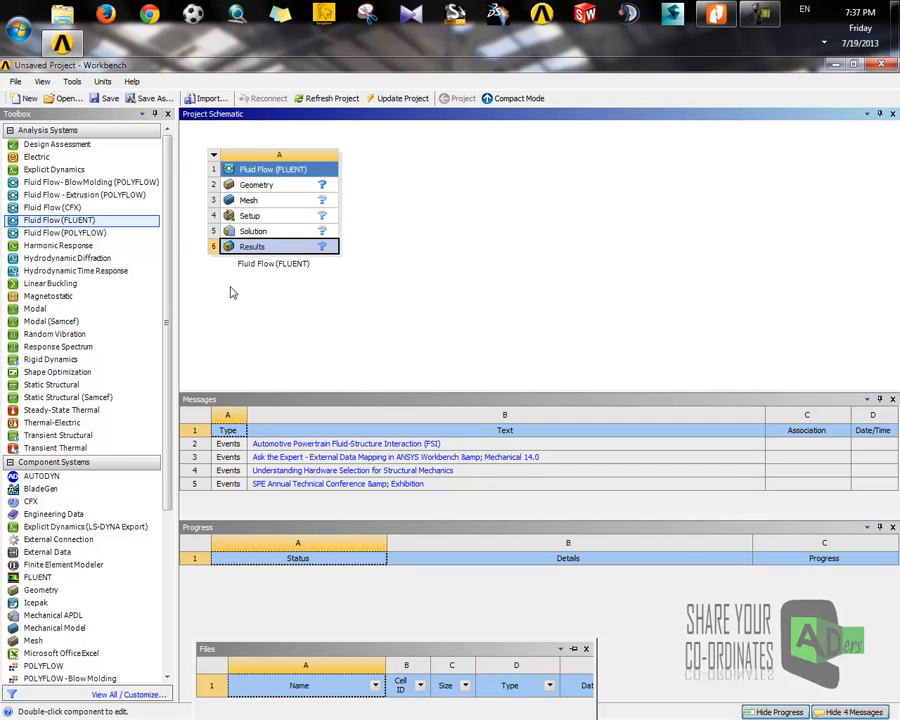
{"action": "left_click", "coordinate": [268, 278]}
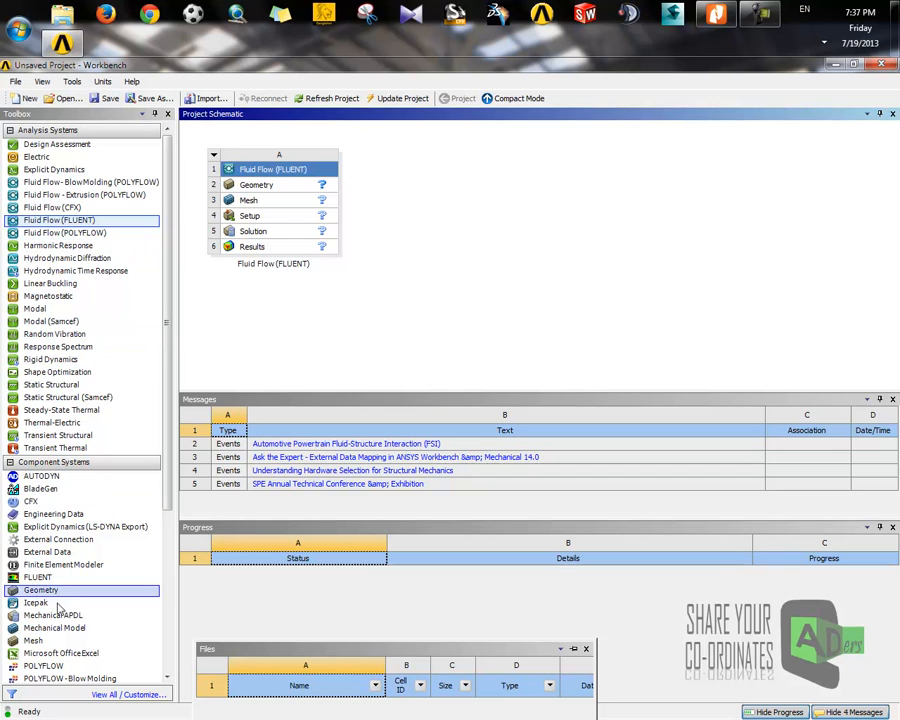
Add a standalone Fluid Flow (CFX) system beside the Fluid Flow (FLUENT) system and delete it again.
{"action": "left_click_drag", "start_coordinate": [52, 207], "coordinate": [461, 176]}
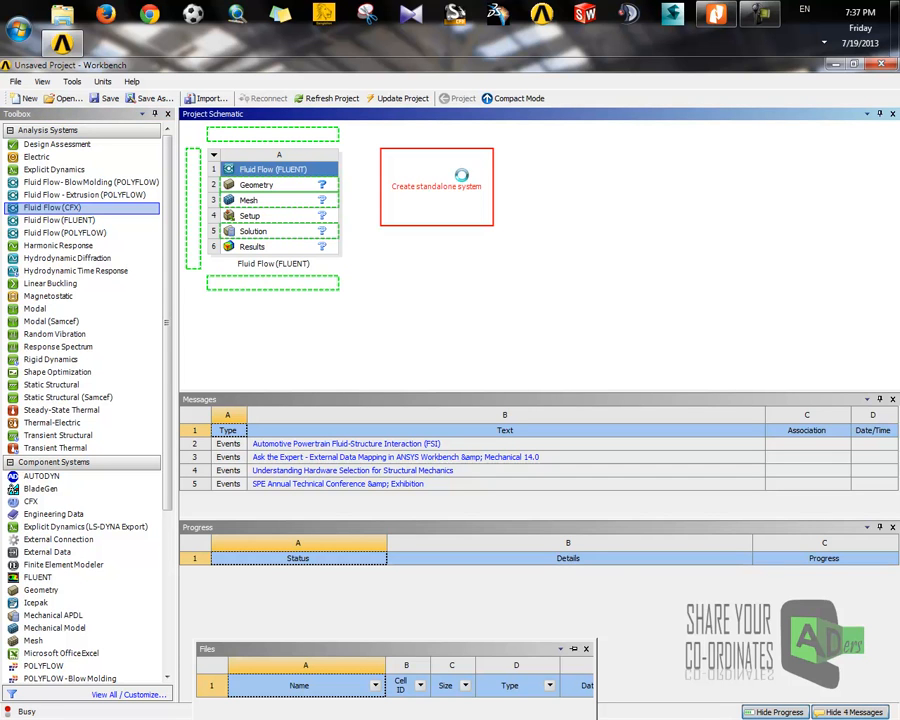
{"action": "left_click", "coordinate": [556, 291]}
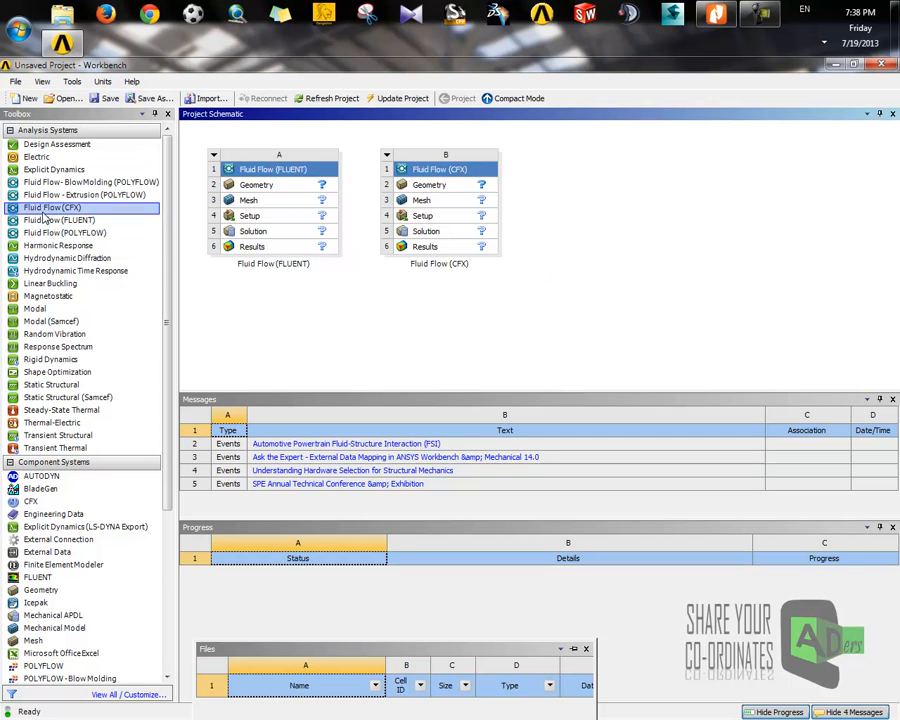
{"action": "left_click", "coordinate": [386, 156]}
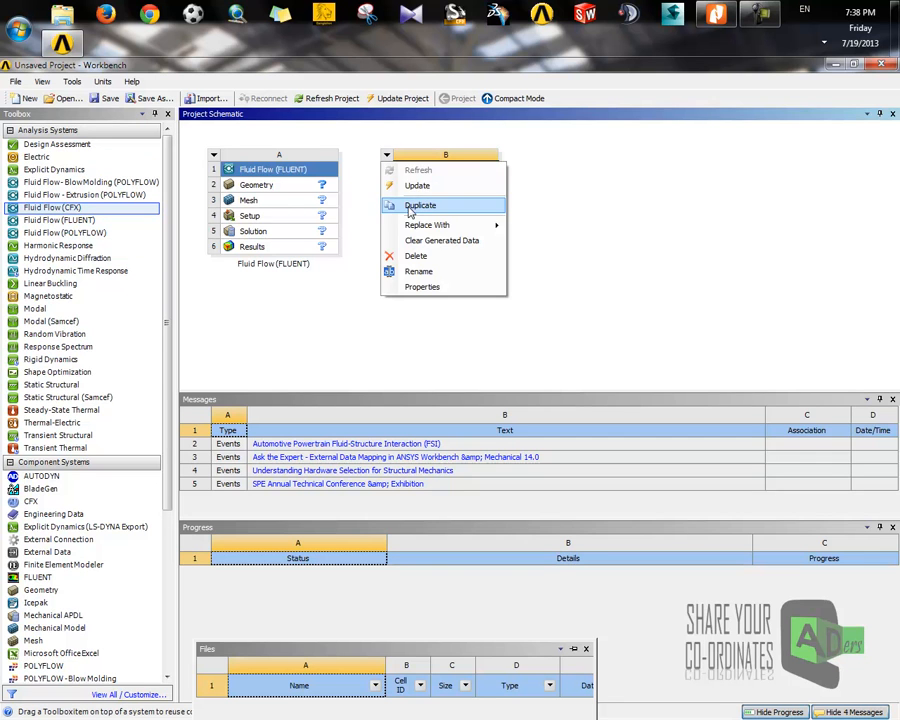
{"action": "left_click", "coordinate": [415, 249]}
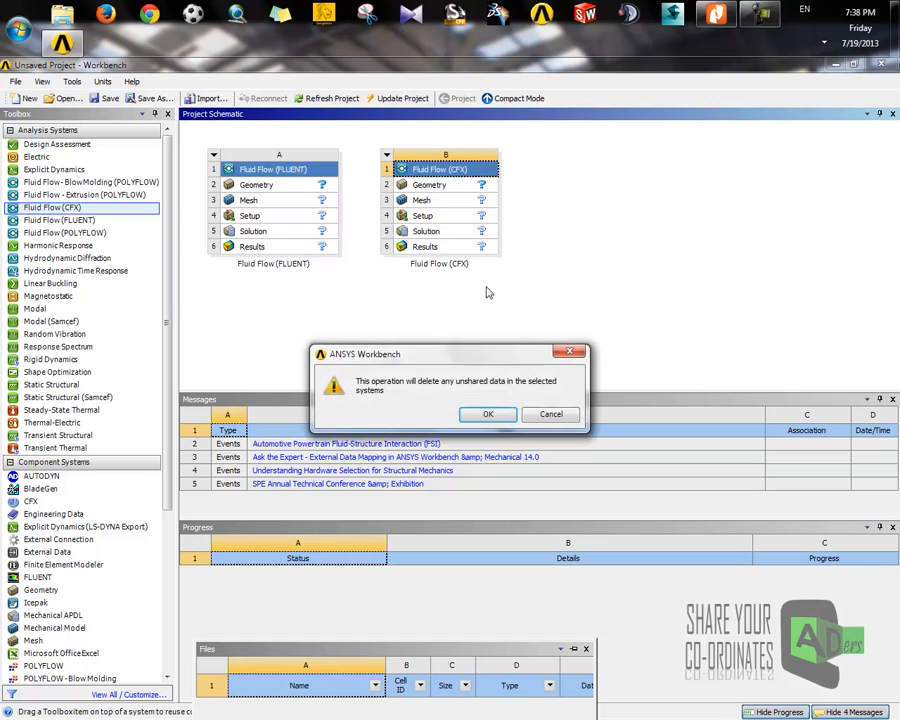
{"action": "left_click", "coordinate": [482, 411]}
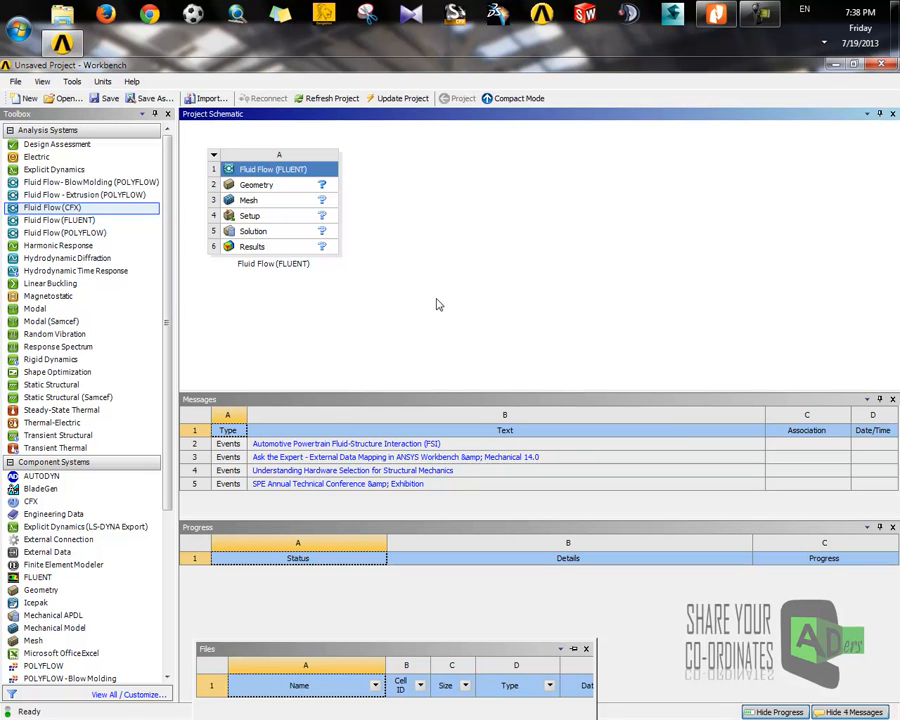
Add a Fluid Flow (CFX) system that shares the Geometry and Mesh cells of the Fluid Flow (FLUENT) system.
{"action": "left_click", "coordinate": [265, 201]}
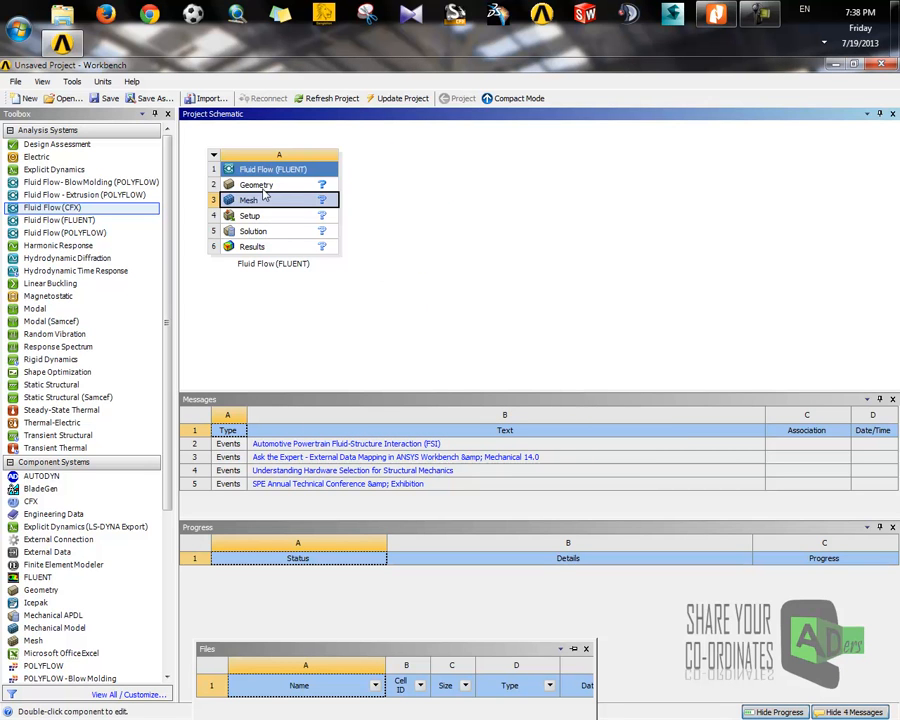
{"action": "left_click", "coordinate": [267, 188]}
{"action": "left_click", "coordinate": [264, 205]}
{"action": "left_click", "coordinate": [327, 272]}
{"action": "left_click", "coordinate": [45, 208]}
{"action": "left_click_drag", "start_coordinate": [45, 208], "coordinate": [280, 211]}
{"action": "left_click", "coordinate": [549, 306]}
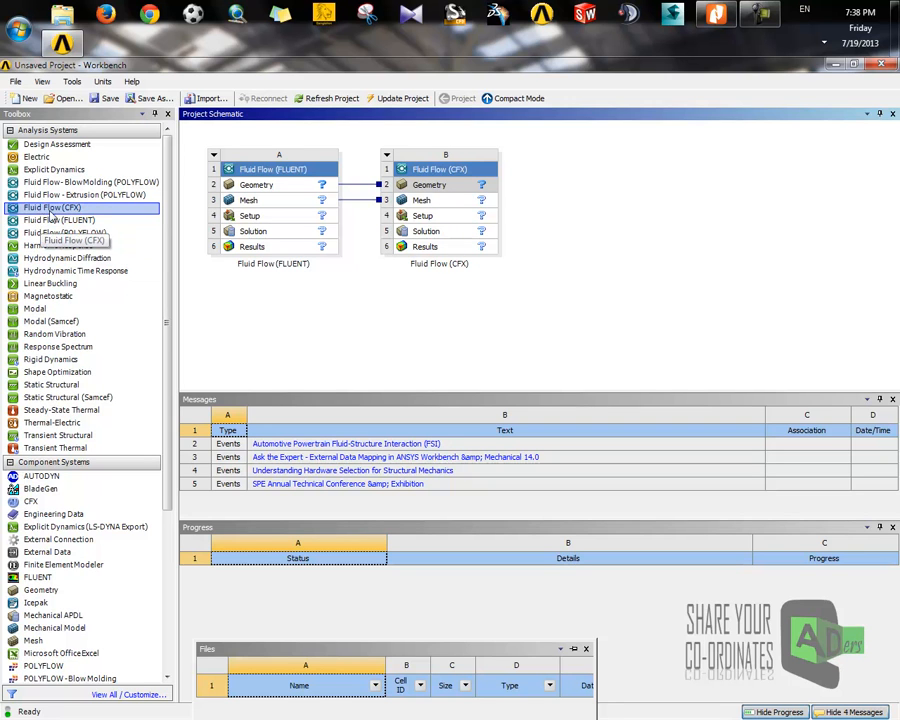
Add another, standalone Fluid Flow (CFX) system as system C, and compare the linked Geometry cells of systems A and B.
{"action": "left_click_drag", "start_coordinate": [52, 208], "coordinate": [628, 166]}
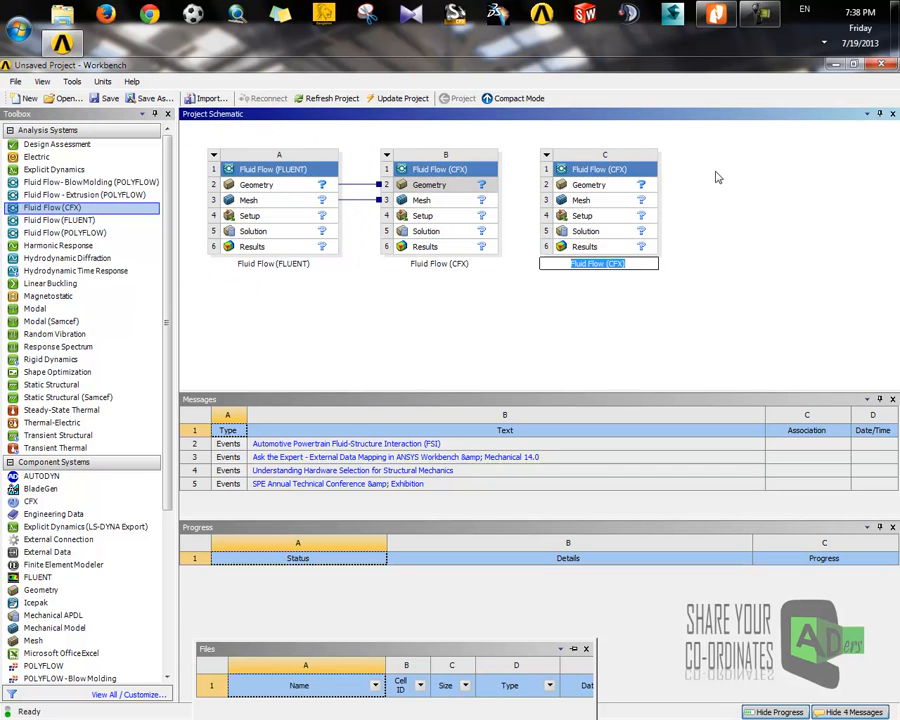
{"action": "left_click", "coordinate": [737, 289]}
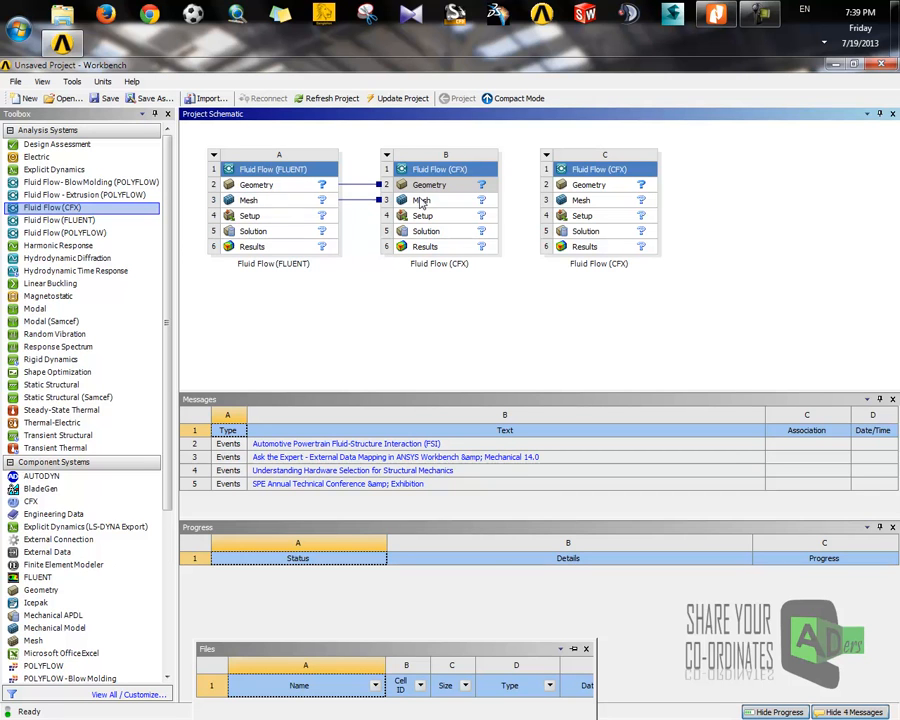
{"action": "left_click", "coordinate": [262, 187]}
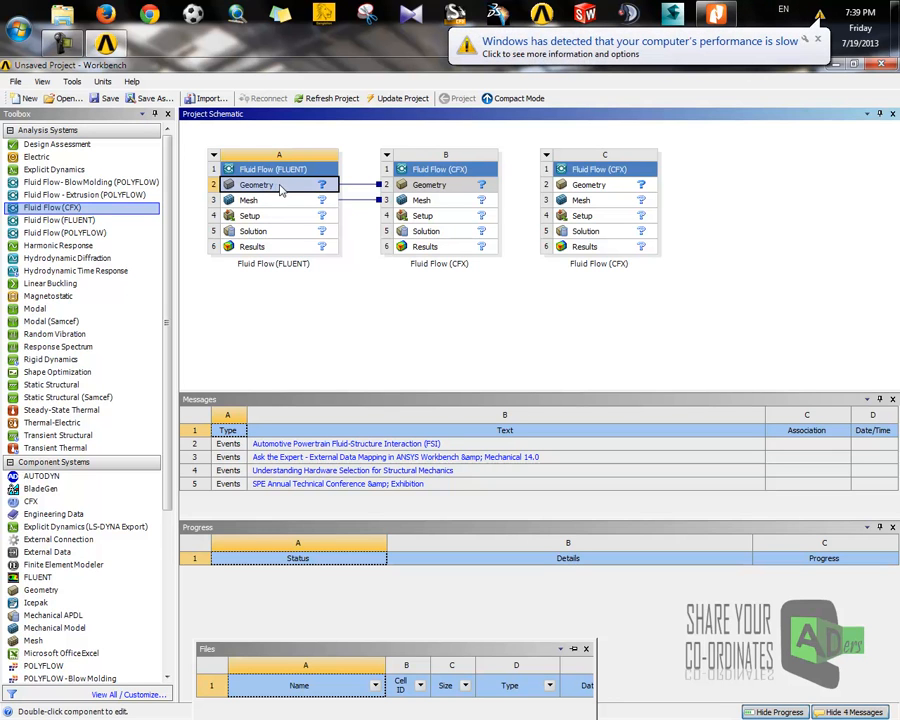
{"action": "left_click", "coordinate": [432, 185]}
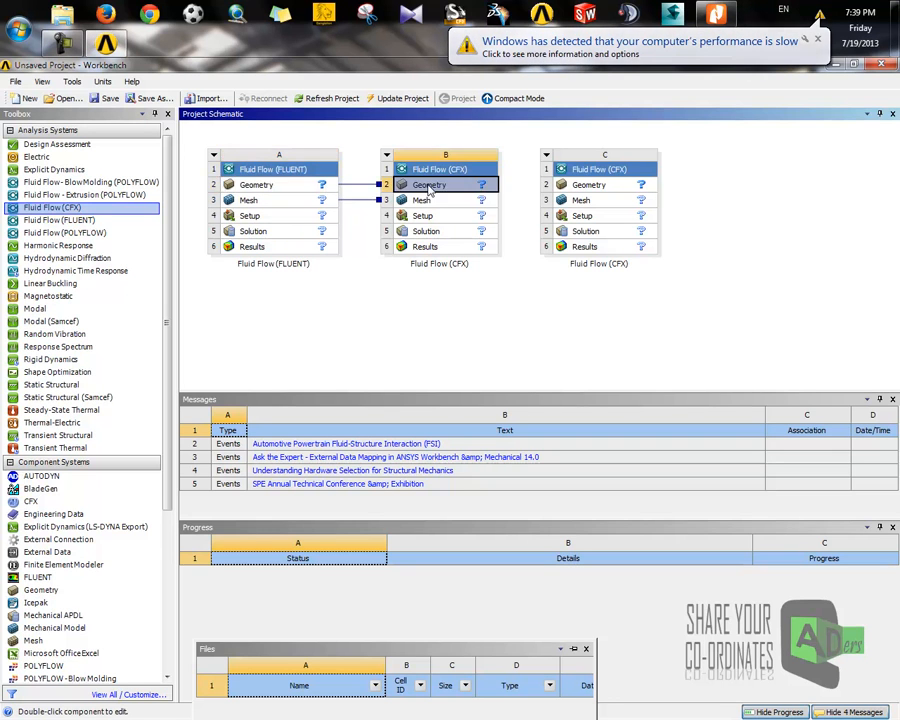
{"action": "left_click", "coordinate": [432, 315]}
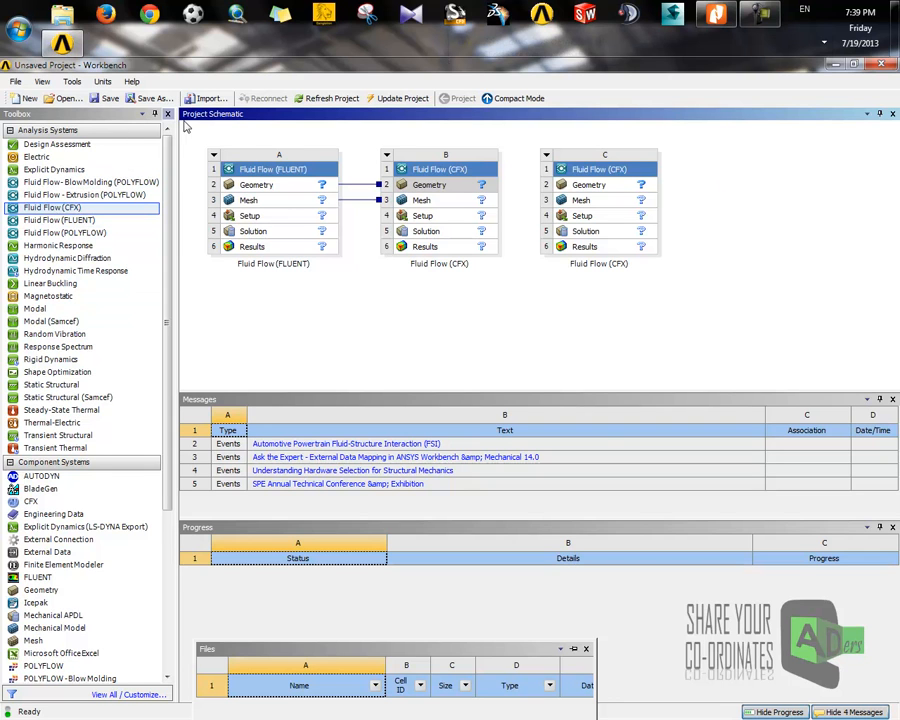
Delete both Fluid Flow (CFX) systems and the Fluid Flow (FLUENT) system from the project schematic.
{"action": "left_click", "coordinate": [547, 156]}
{"action": "left_click", "coordinate": [600, 255]}
{"action": "left_click", "coordinate": [488, 414]}
{"action": "left_click", "coordinate": [388, 155]}
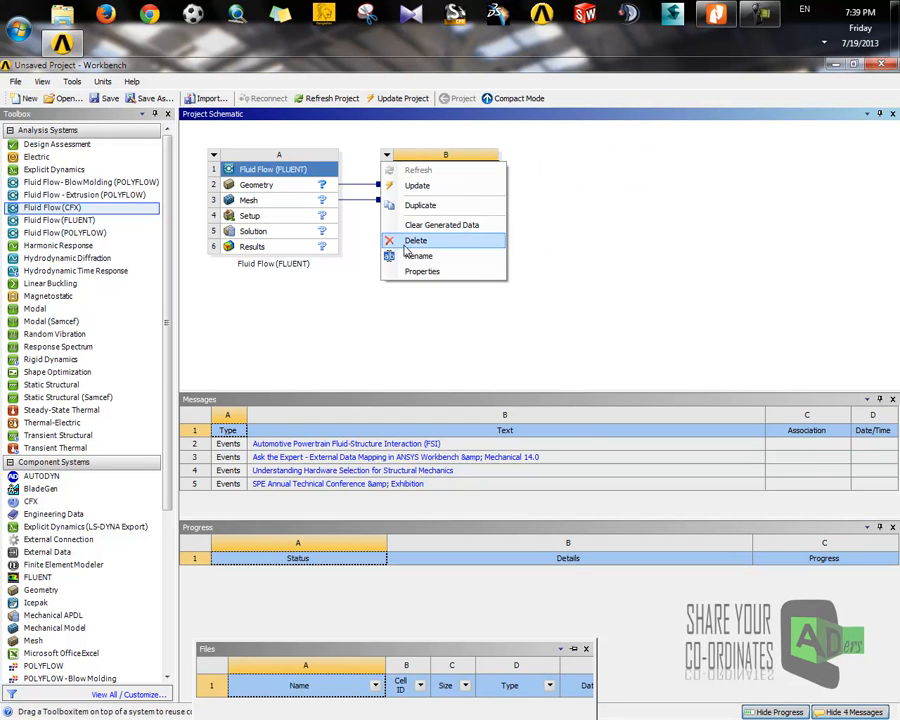
{"action": "left_click", "coordinate": [410, 240]}
{"action": "left_click", "coordinate": [487, 414]}
{"action": "left_click", "coordinate": [213, 155]}
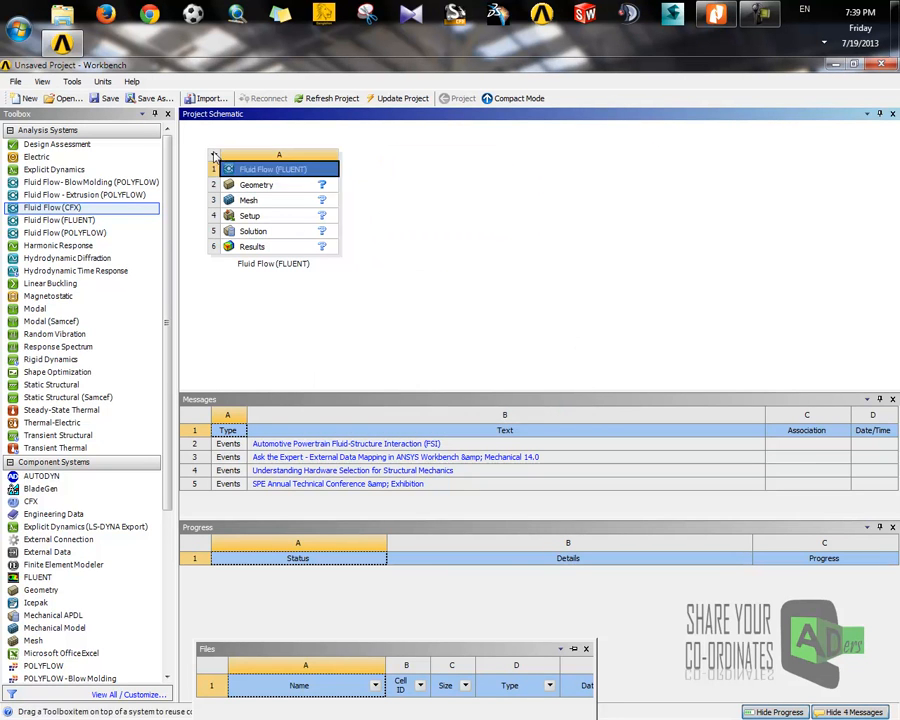
{"action": "left_click", "coordinate": [246, 239]}
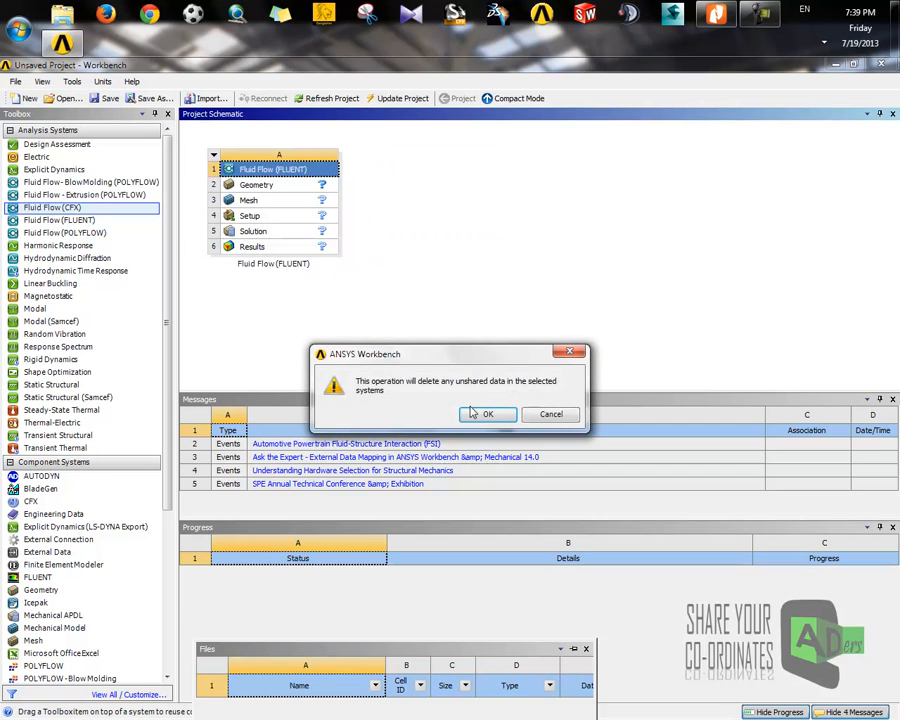
{"action": "left_click", "coordinate": [487, 414]}
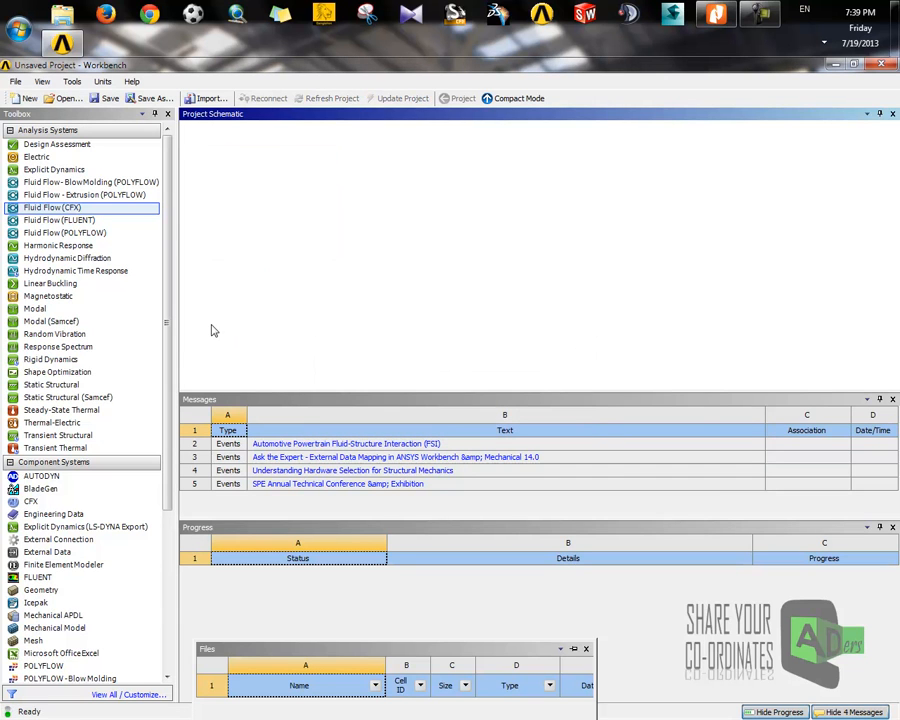
Add a standalone Geometry component system to the empty project schematic.
{"action": "left_click", "coordinate": [41, 475]}
{"action": "scroll", "coordinate": [65, 530], "scroll_direction": "down", "scroll_amount": 2}
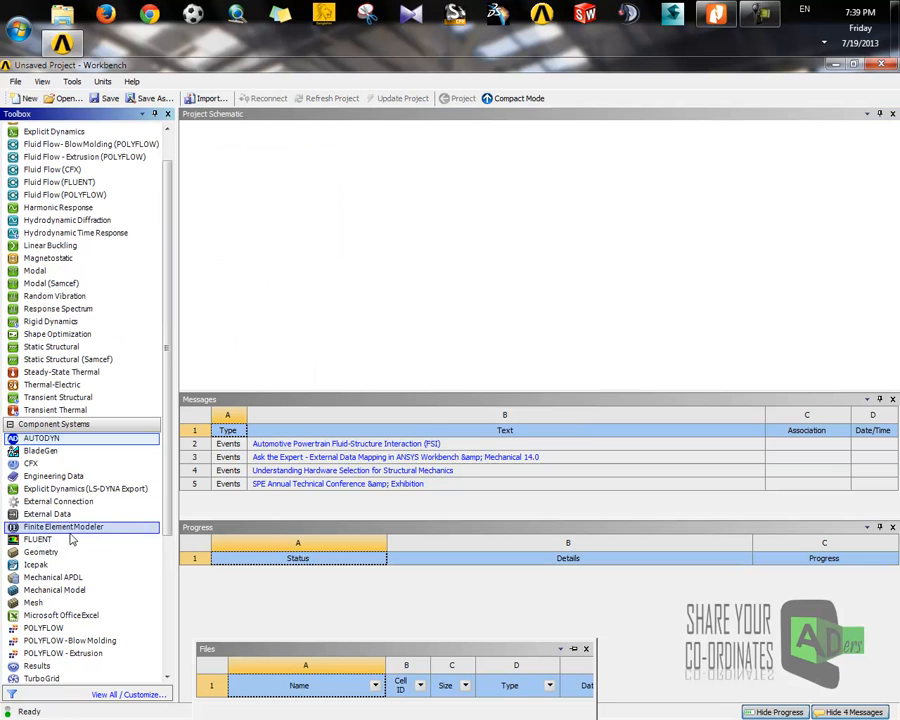
{"action": "left_click", "coordinate": [66, 195]}
{"action": "left_click", "coordinate": [65, 183]}
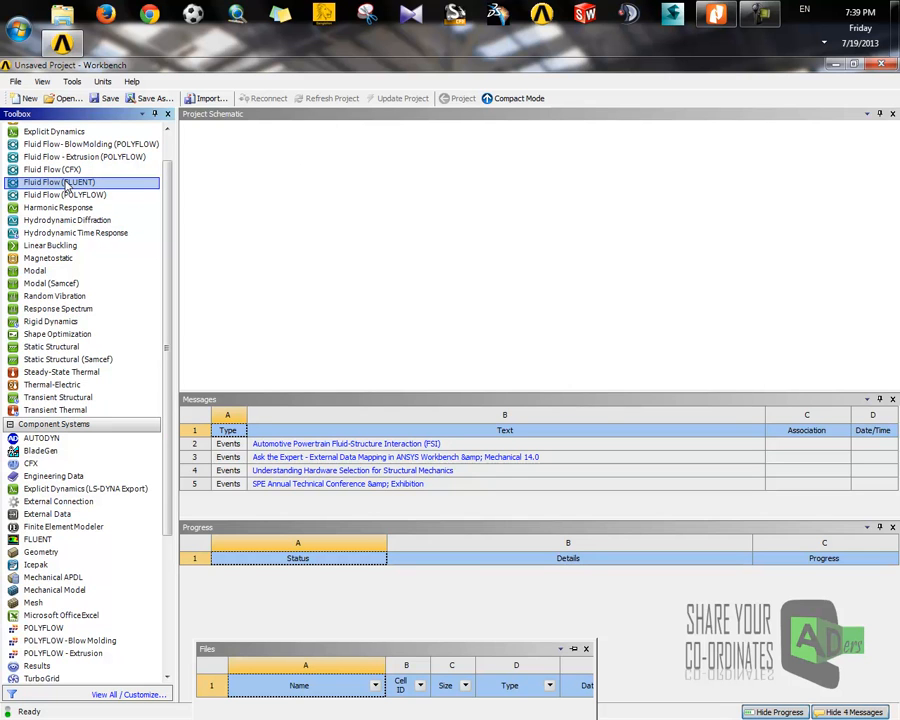
{"action": "left_click", "coordinate": [285, 207]}
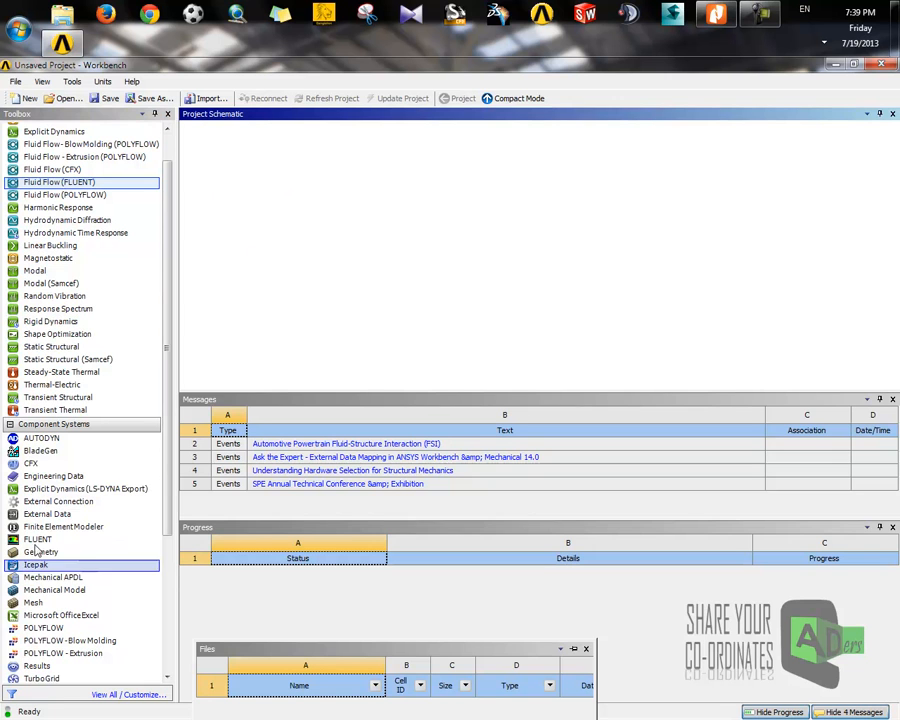
{"action": "left_click", "coordinate": [30, 452]}
{"action": "left_click", "coordinate": [38, 554]}
{"action": "left_click_drag", "start_coordinate": [38, 553], "coordinate": [258, 176]}
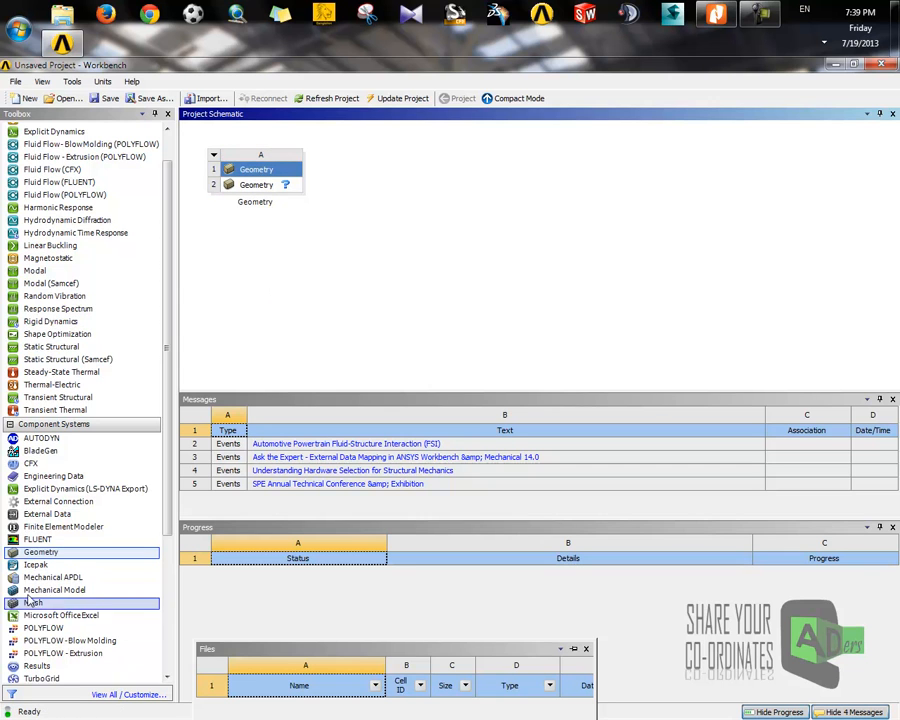
Add a Mesh component system linked to the Geometry cell, and a FLUENT component system linked to the Mesh cell.
{"action": "left_click_drag", "start_coordinate": [31, 603], "coordinate": [268, 192]}
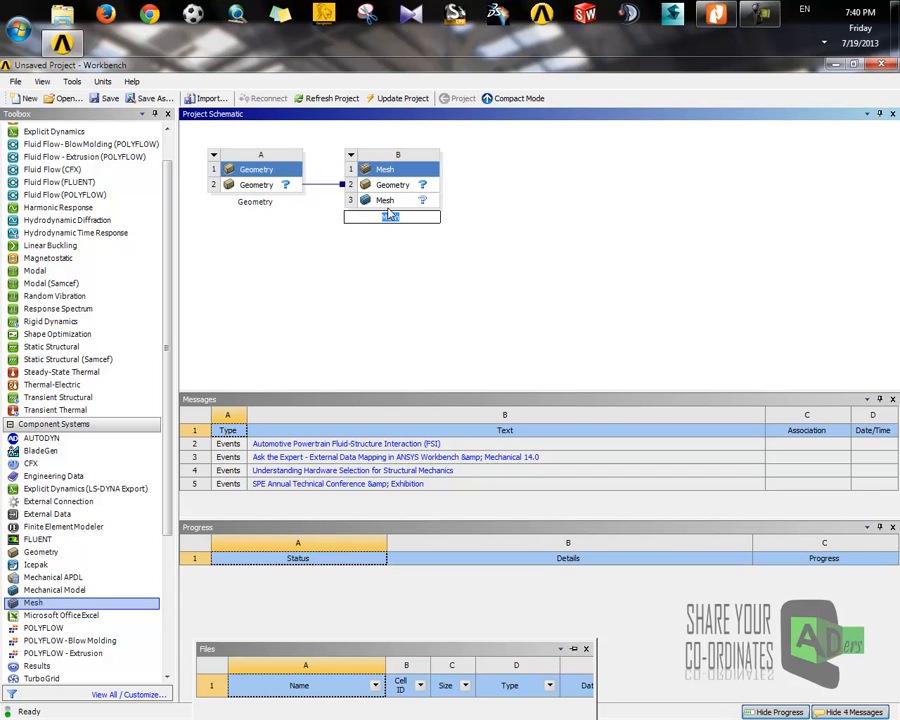
{"action": "key", "text": "Return"}
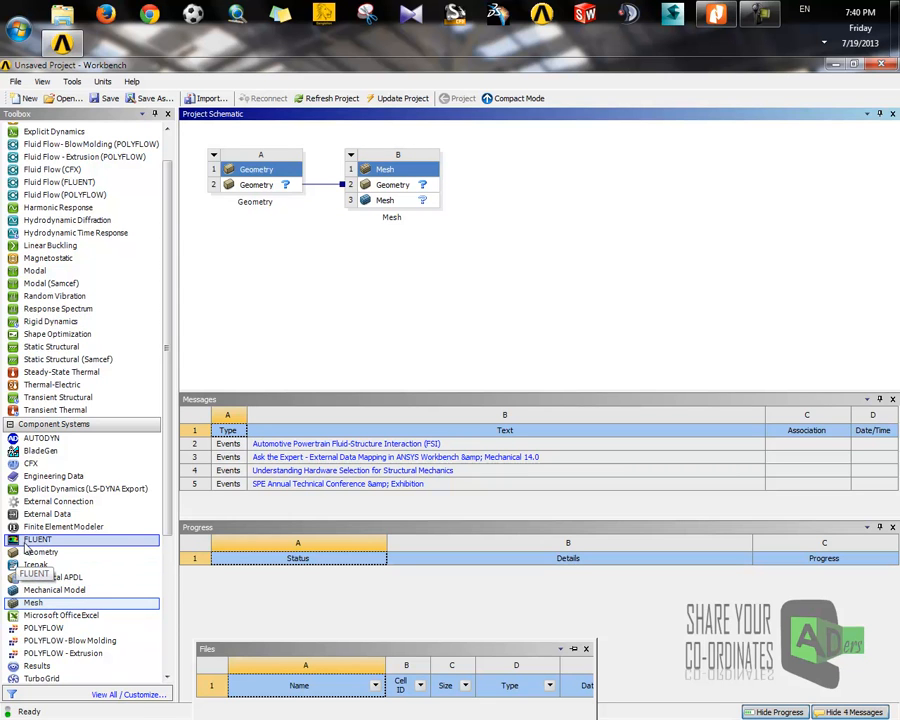
{"action": "left_click_drag", "start_coordinate": [26, 548], "coordinate": [408, 202]}
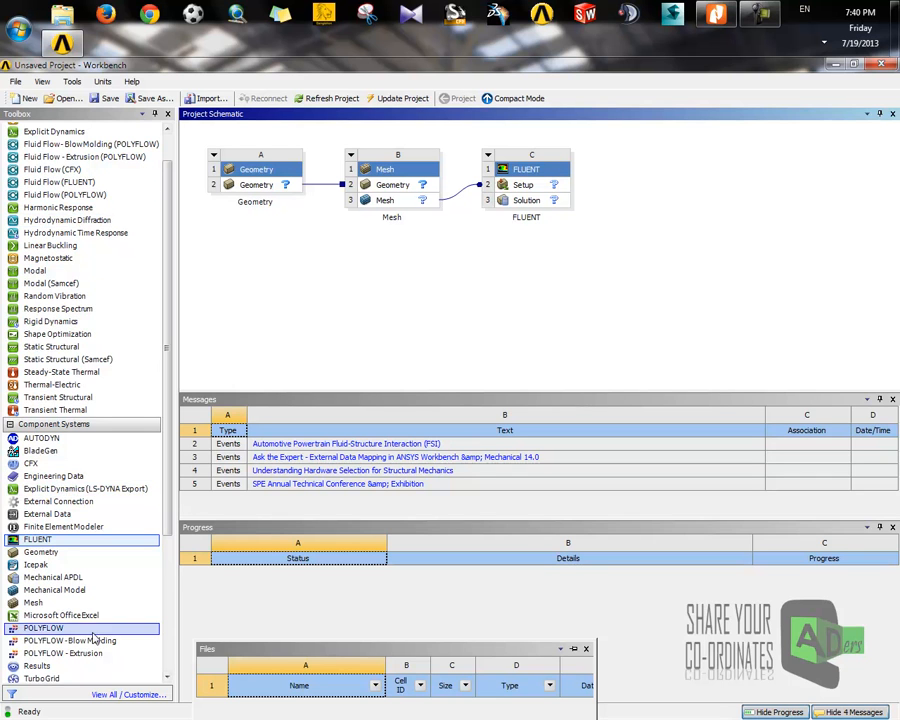
Add a CFX component system linked to the Mesh cell of system B, and delete it again.
{"action": "left_click_drag", "start_coordinate": [35, 463], "coordinate": [418, 201]}
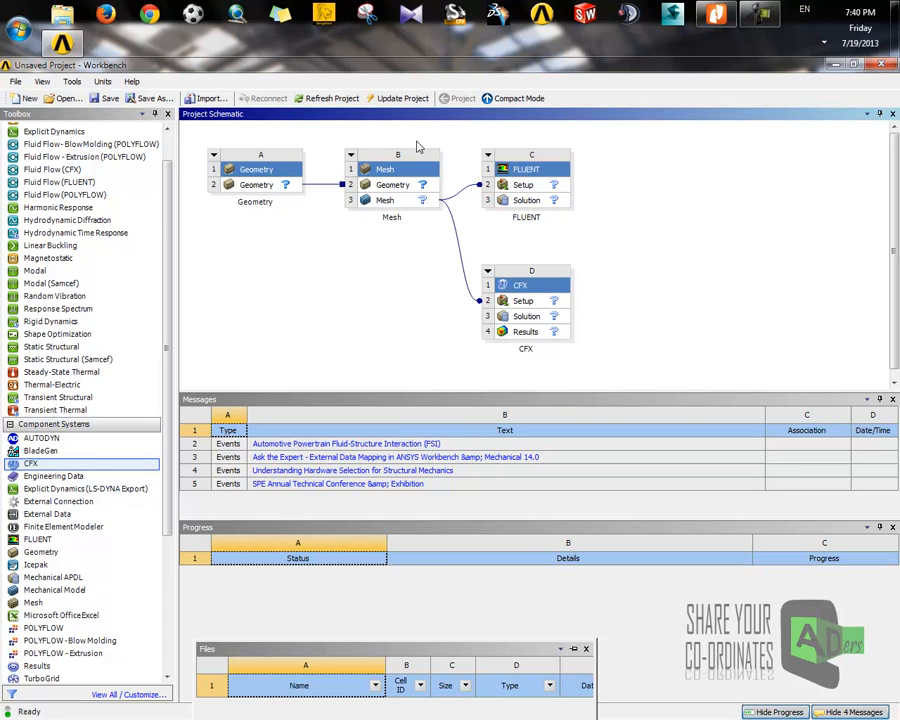
{"action": "left_click", "coordinate": [488, 271]}
{"action": "left_click", "coordinate": [492, 369]}
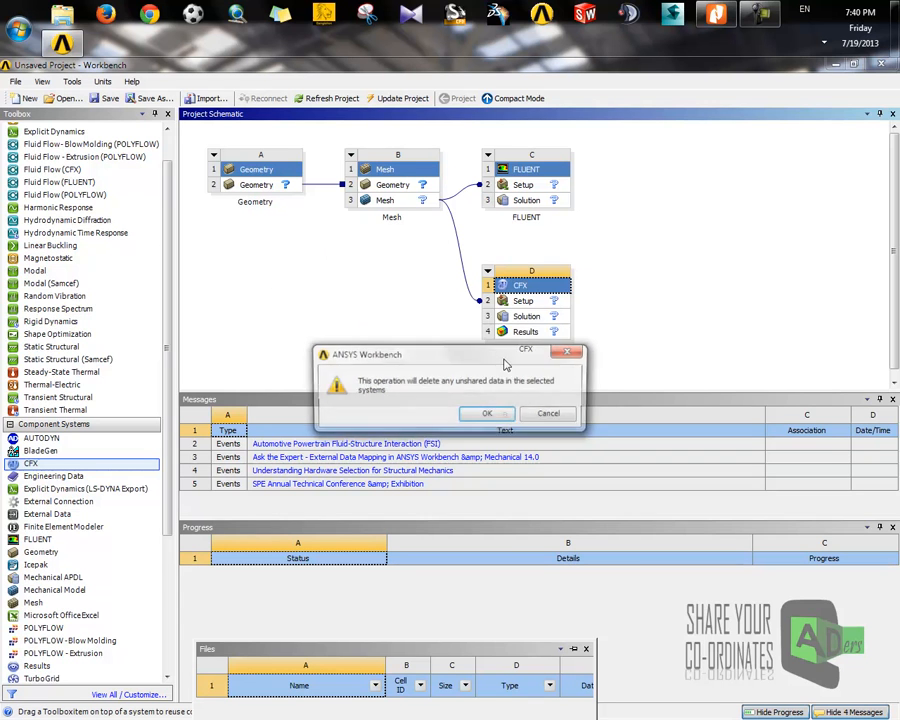
{"action": "left_click", "coordinate": [488, 414]}
Delete the FLUENT and Mesh systems from the project schematic, keeping only the Geometry system.
{"action": "left_click", "coordinate": [488, 155]}
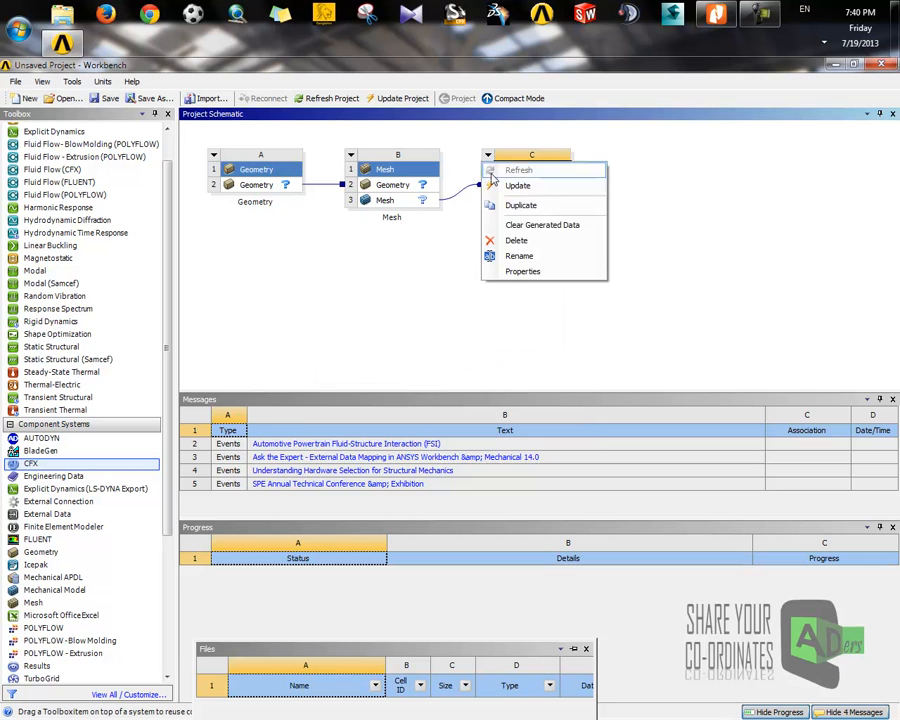
{"action": "left_click", "coordinate": [516, 239]}
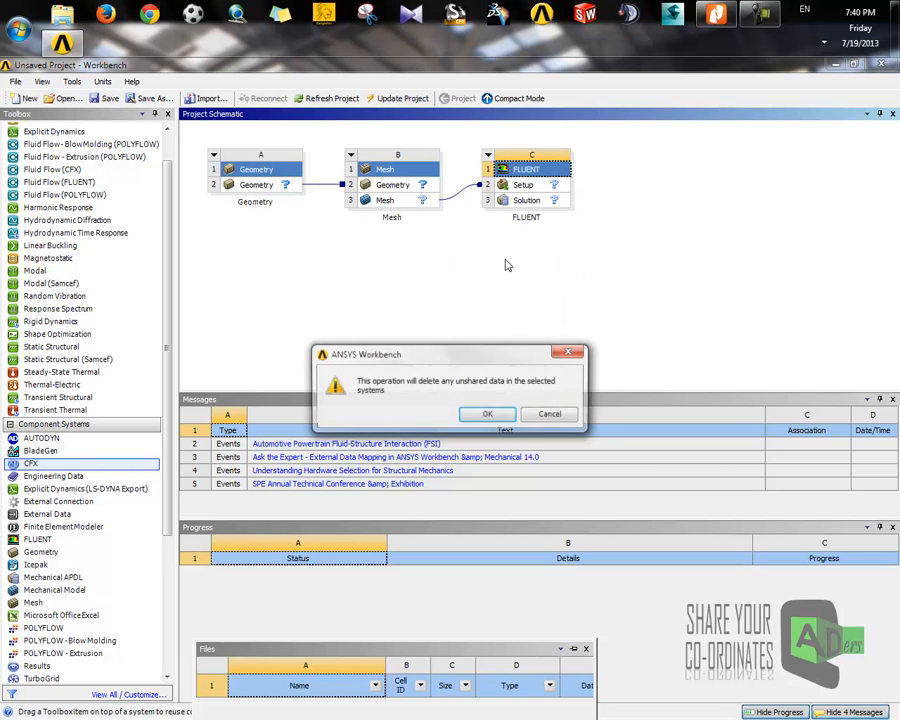
{"action": "left_click", "coordinate": [488, 414]}
{"action": "left_click", "coordinate": [350, 156]}
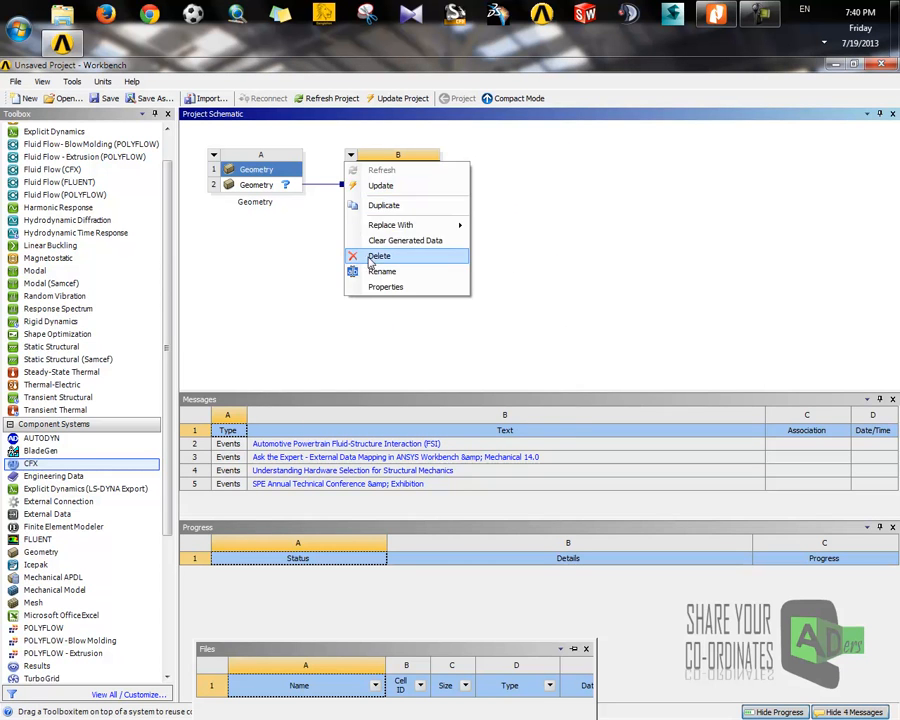
{"action": "left_click", "coordinate": [427, 256]}
{"action": "left_click", "coordinate": [488, 414]}
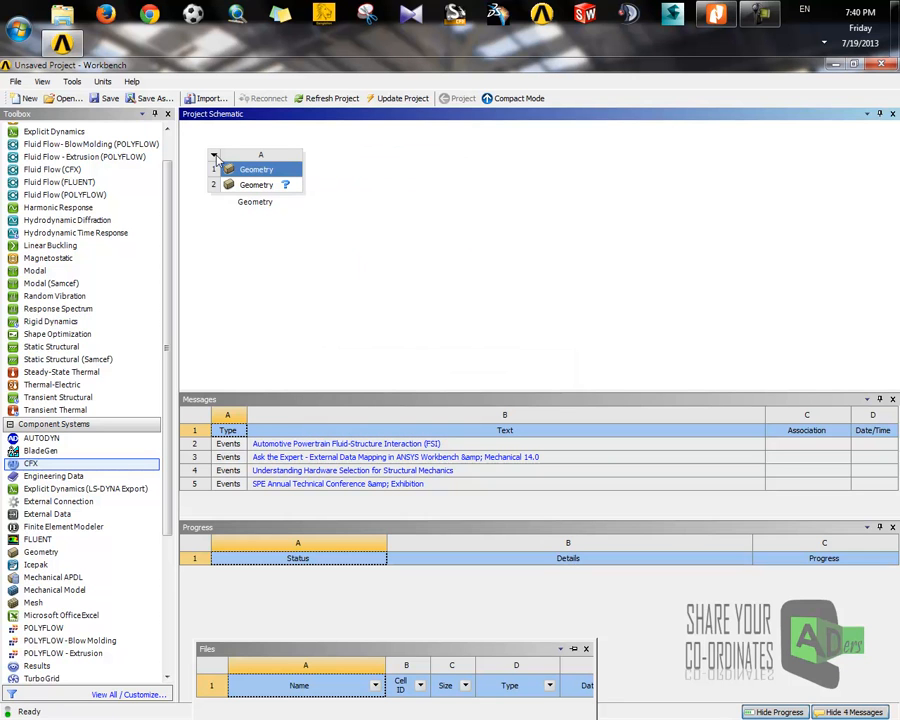
{"action": "left_click", "coordinate": [214, 156]}
{"action": "left_click", "coordinate": [409, 326]}
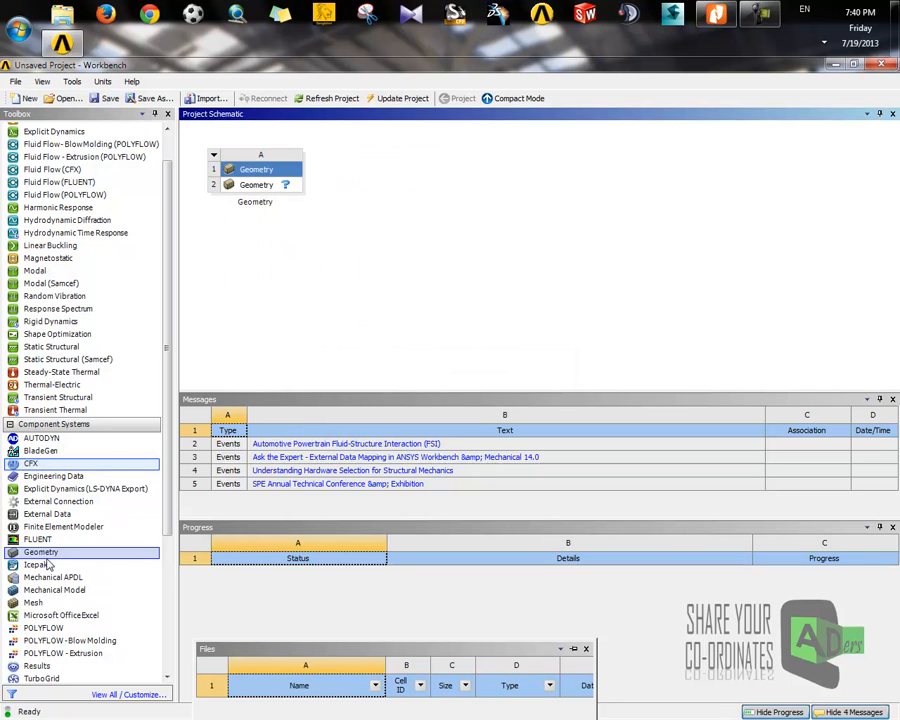
Add a Mesh system linked to the remaining Geometry cell again, and a FLUENT system linked to its Mesh cell, keeping the default names.
{"action": "left_click_drag", "start_coordinate": [46, 605], "coordinate": [286, 185]}
{"action": "left_click_drag", "start_coordinate": [38, 539], "coordinate": [398, 218]}
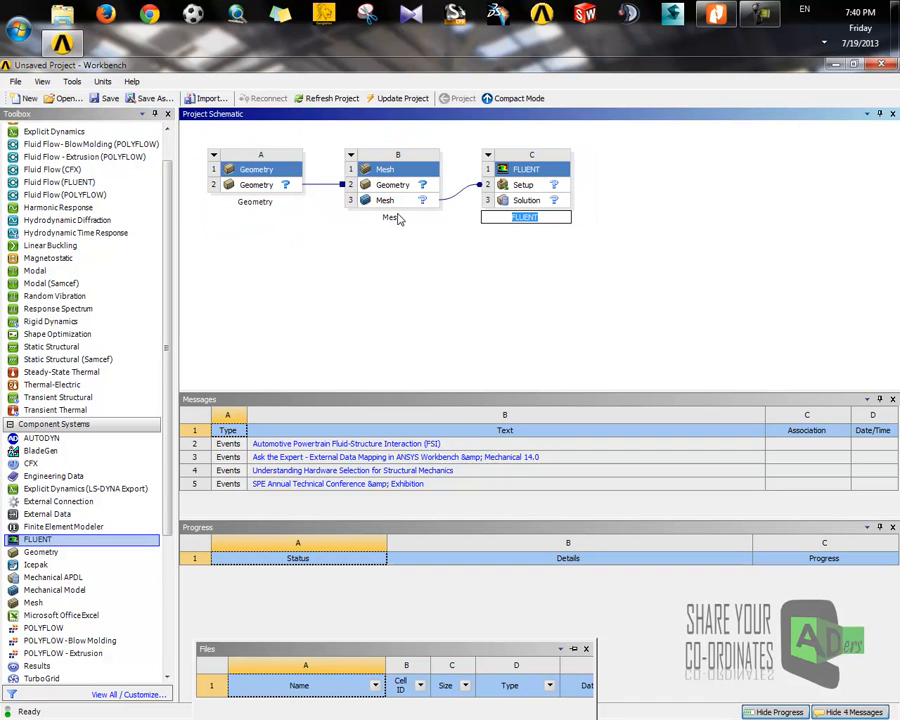
{"action": "left_click", "coordinate": [610, 256]}
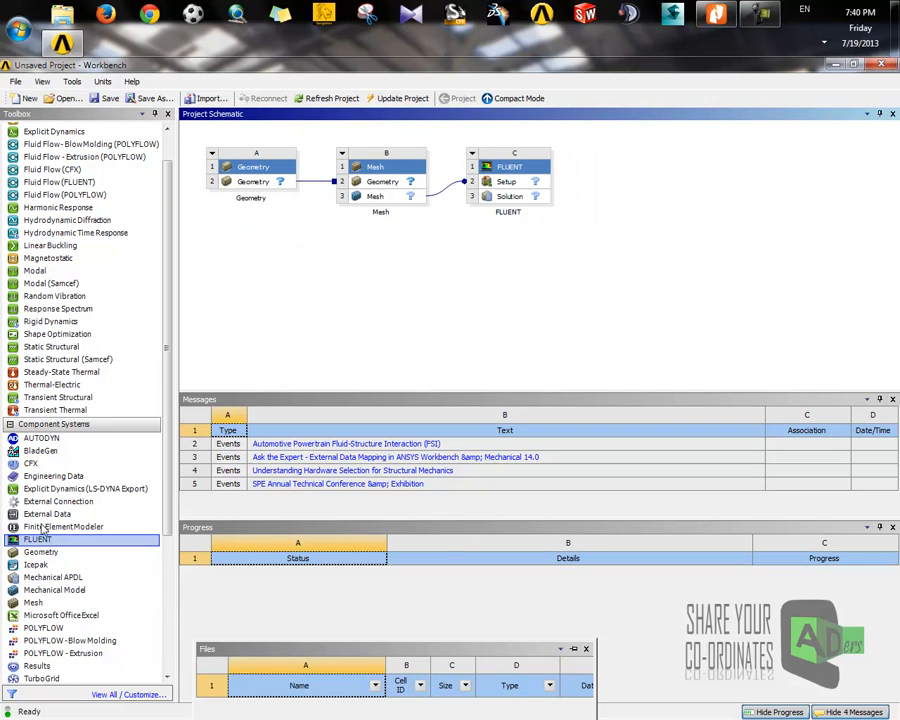
Add a Results component system linked to the Solution cell of the FLUENT system.
{"action": "left_click", "coordinate": [34, 601]}
{"action": "scroll", "coordinate": [40, 590], "scroll_direction": "down", "scroll_amount": 2}
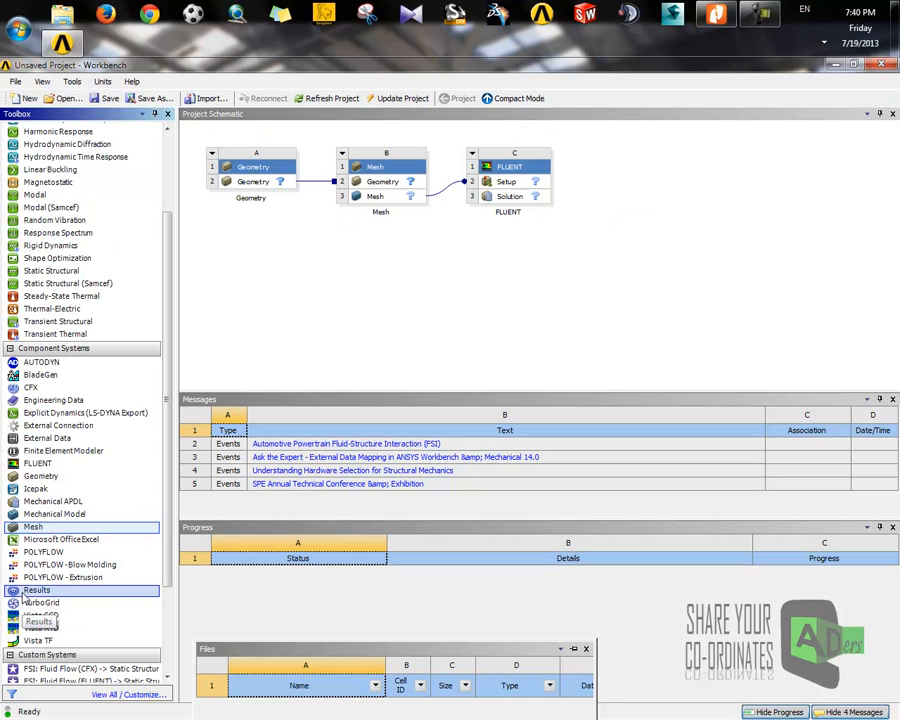
{"action": "left_click_drag", "start_coordinate": [22, 598], "coordinate": [540, 200]}
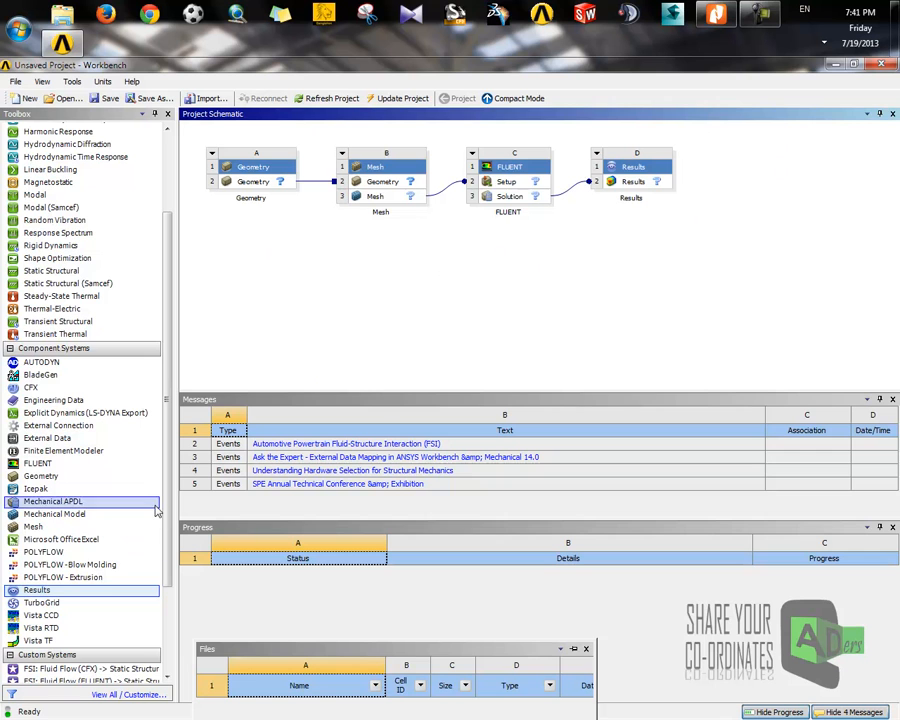
Review the available analysis systems, the Messages, Progress and Files areas, and the Geometry cell of the linked system chain.
{"action": "left_click_drag", "start_coordinate": [168, 497], "coordinate": [168, 410]}
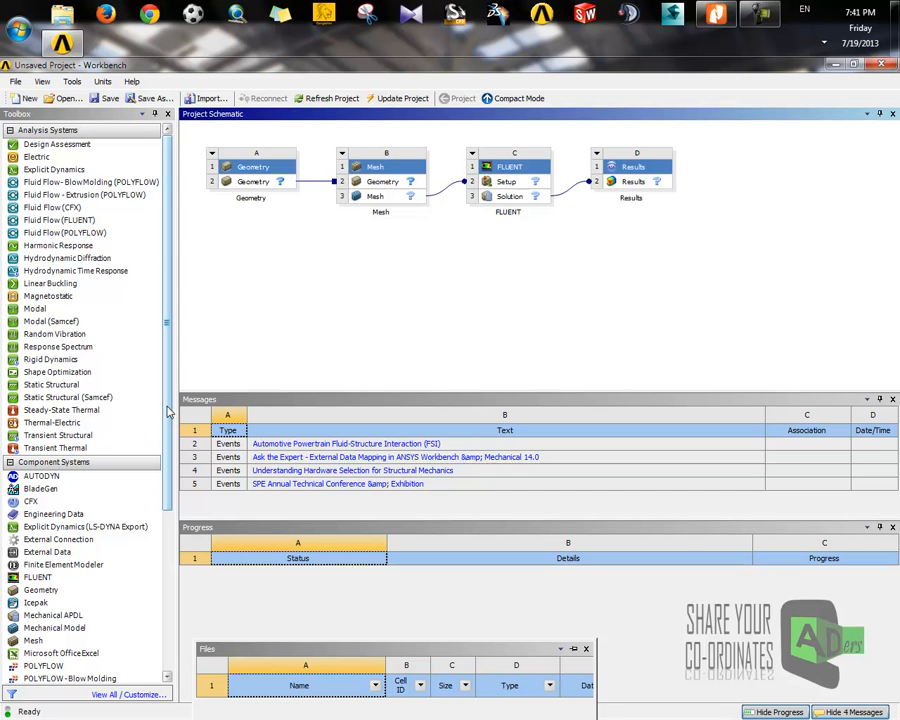
{"action": "scroll", "coordinate": [316, 308], "scroll_direction": "up", "scroll_amount": 1}
{"action": "left_click_drag", "start_coordinate": [168, 294], "coordinate": [196, 253]}
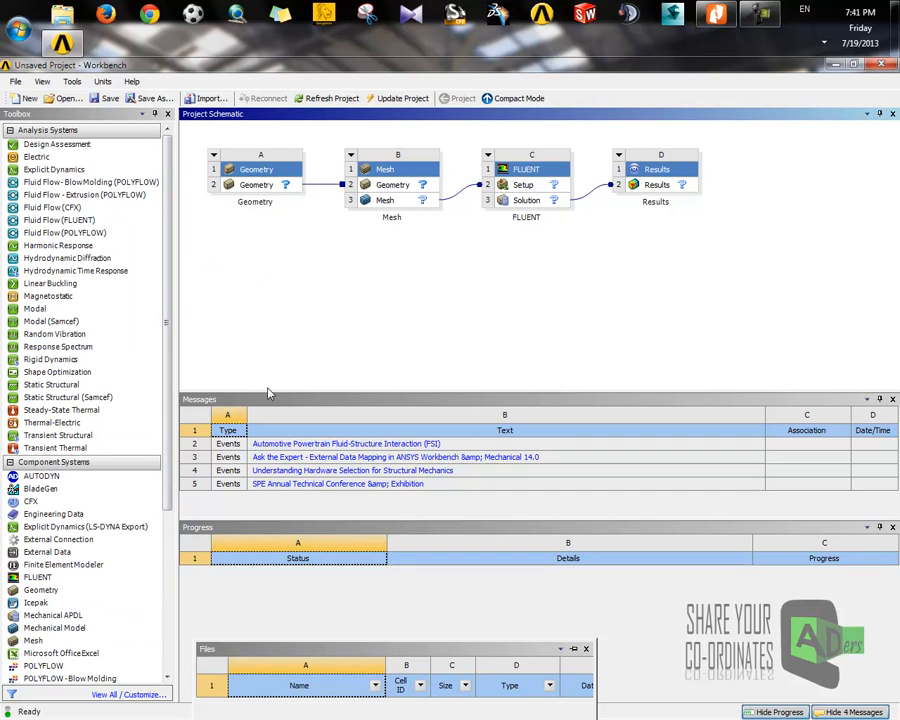
{"action": "left_click", "coordinate": [217, 399]}
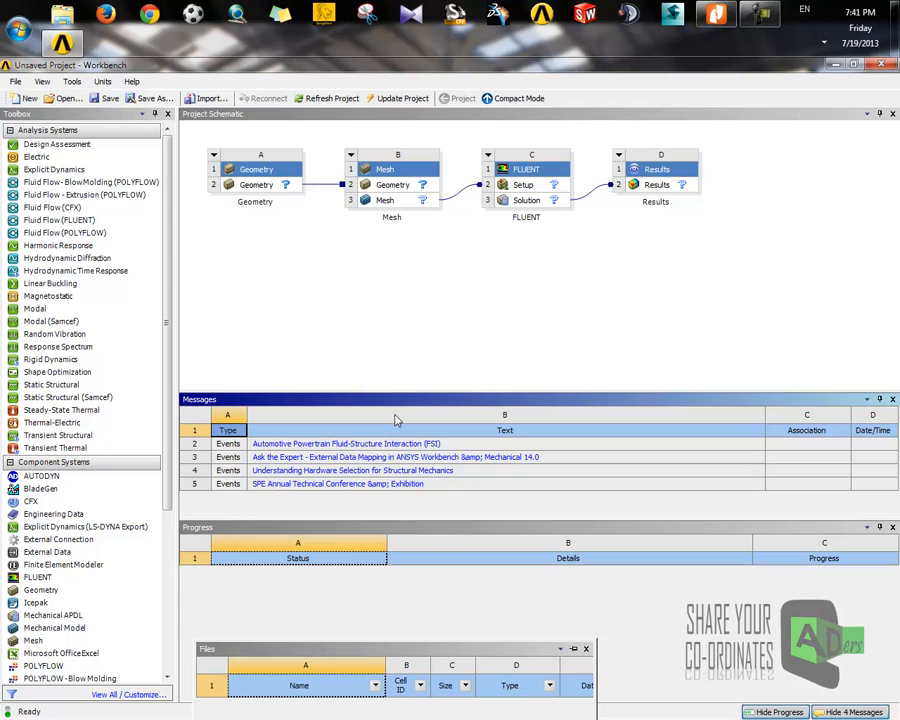
{"action": "left_click", "coordinate": [248, 571]}
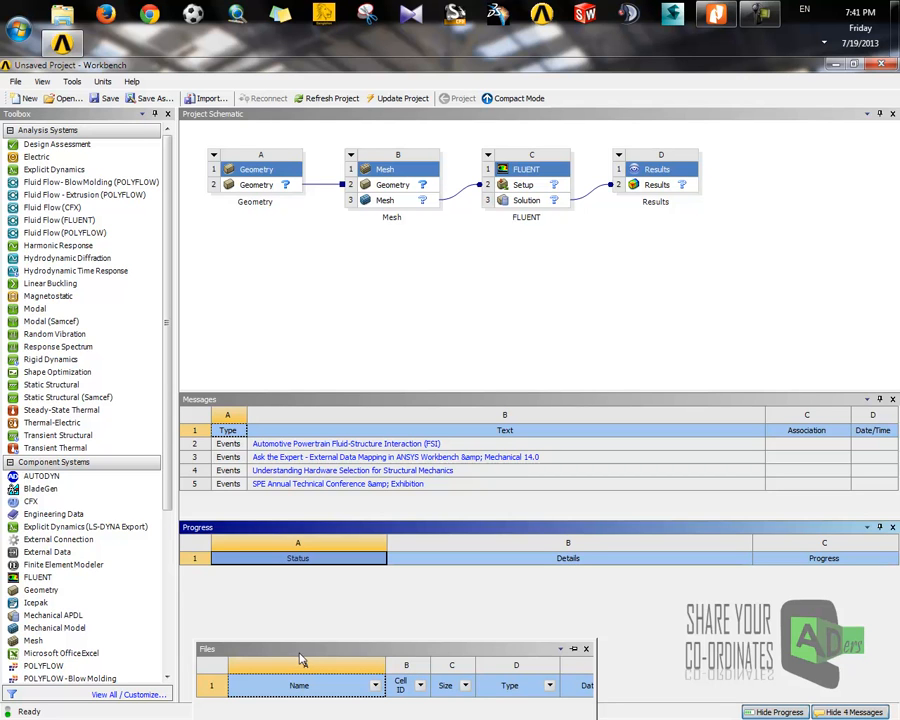
{"action": "left_click_drag", "start_coordinate": [301, 656], "coordinate": [306, 625]}
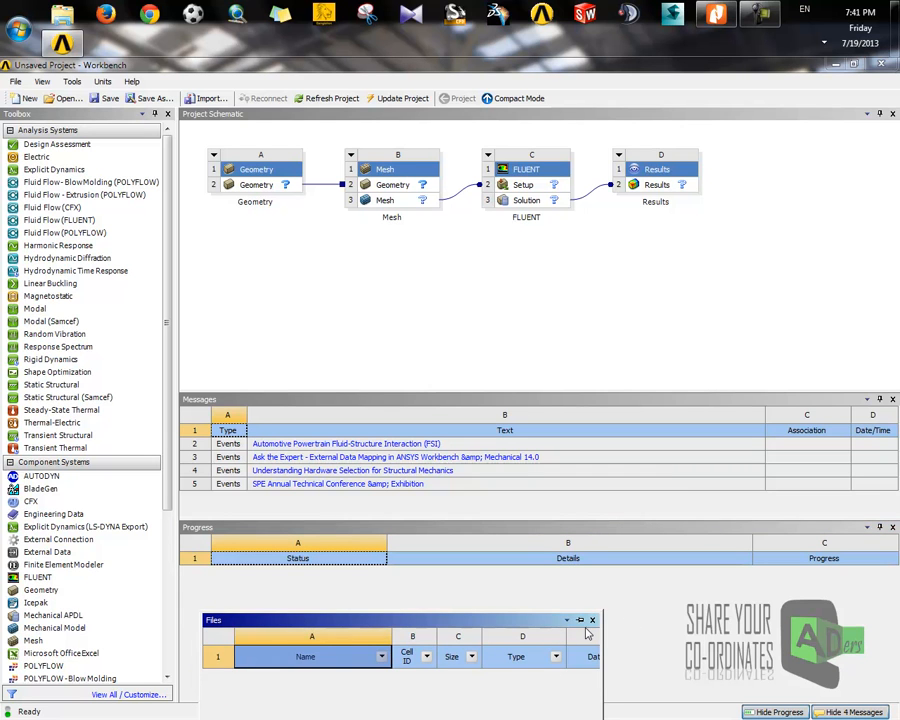
{"action": "left_click", "coordinate": [259, 291]}
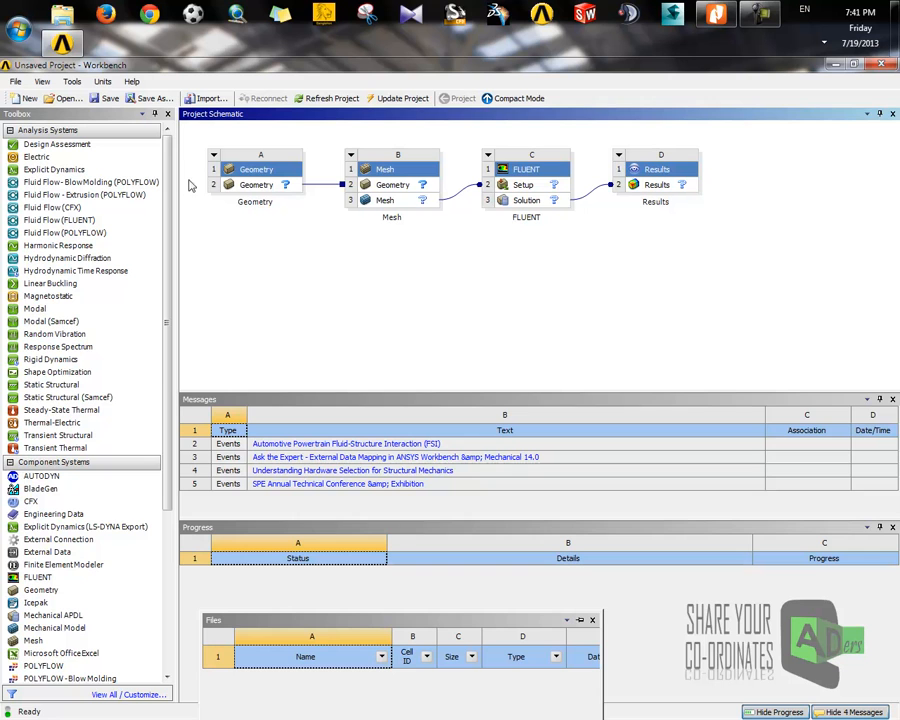
{"action": "left_click", "coordinate": [255, 185]}
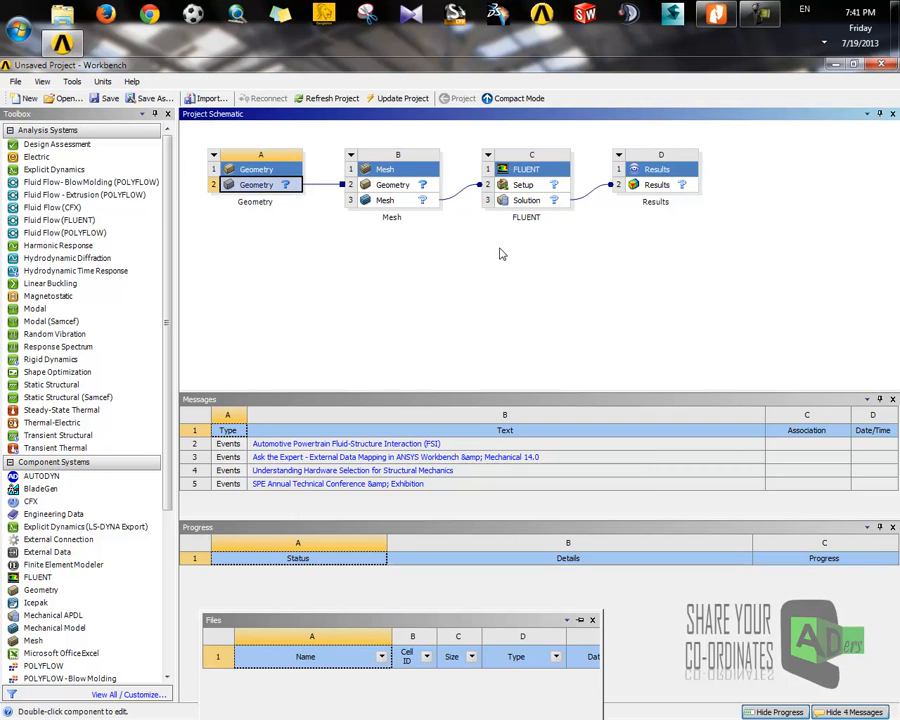